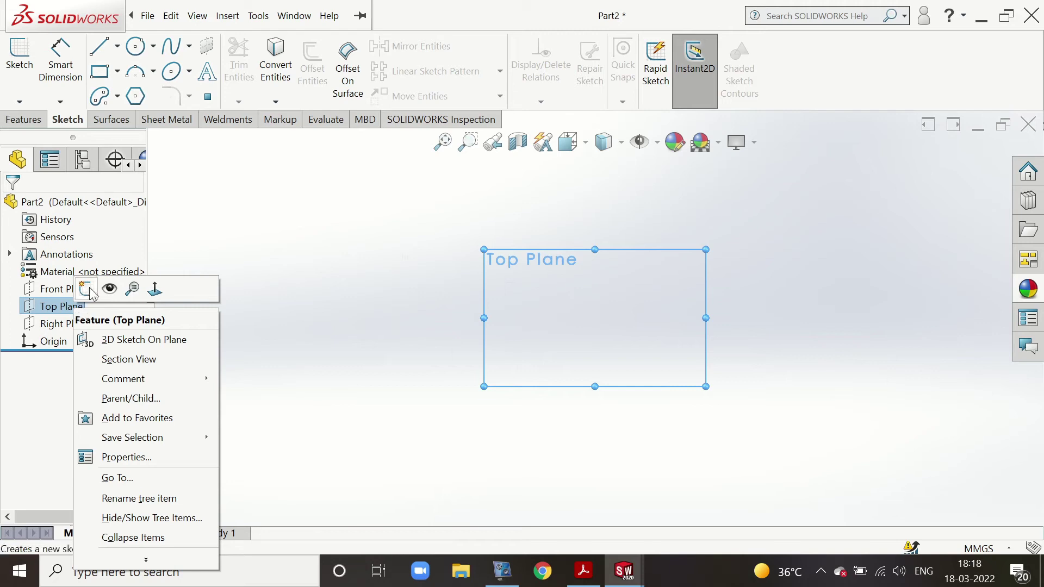
Draw a closed six-line L-shaped profile on the Top Plane, with its corner at the origin
click(87, 289)
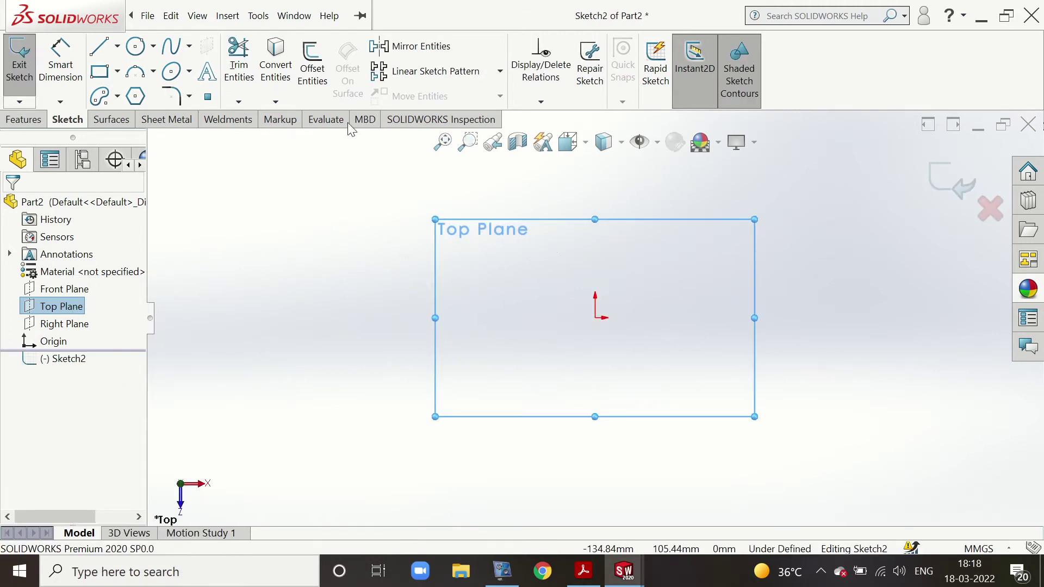
click(99, 47)
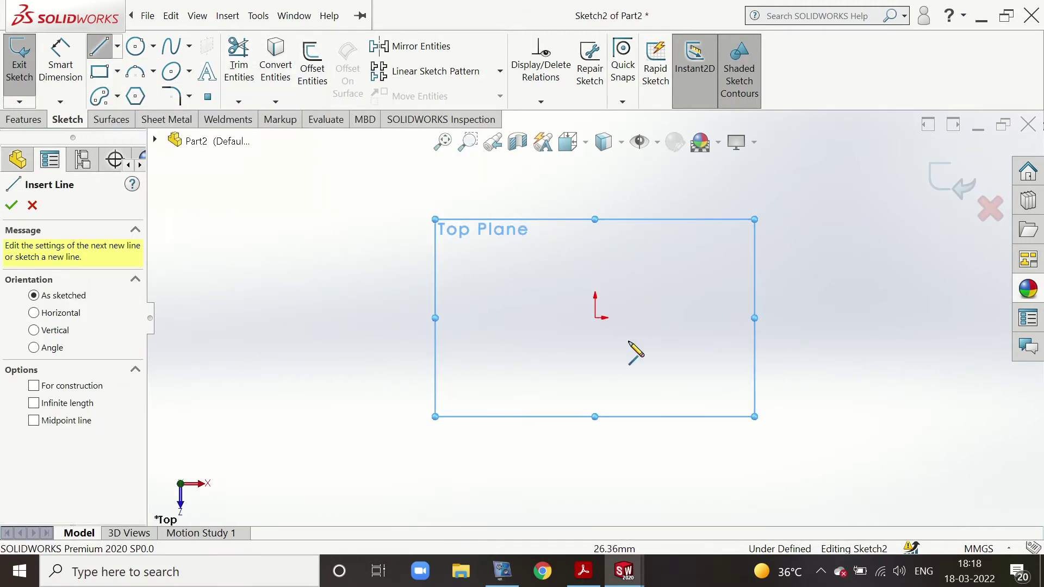
click(594, 186)
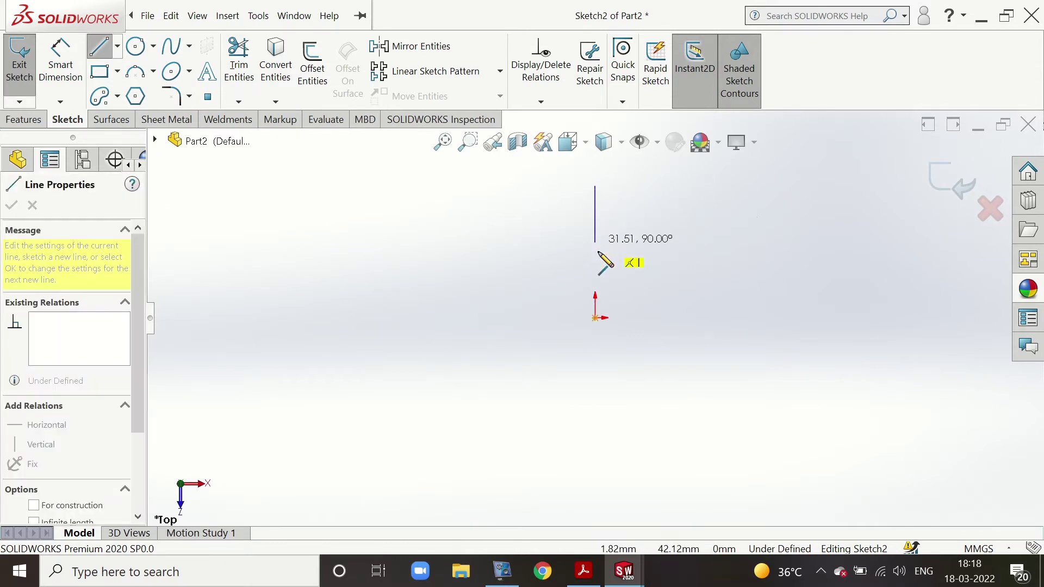
click(595, 318)
click(812, 318)
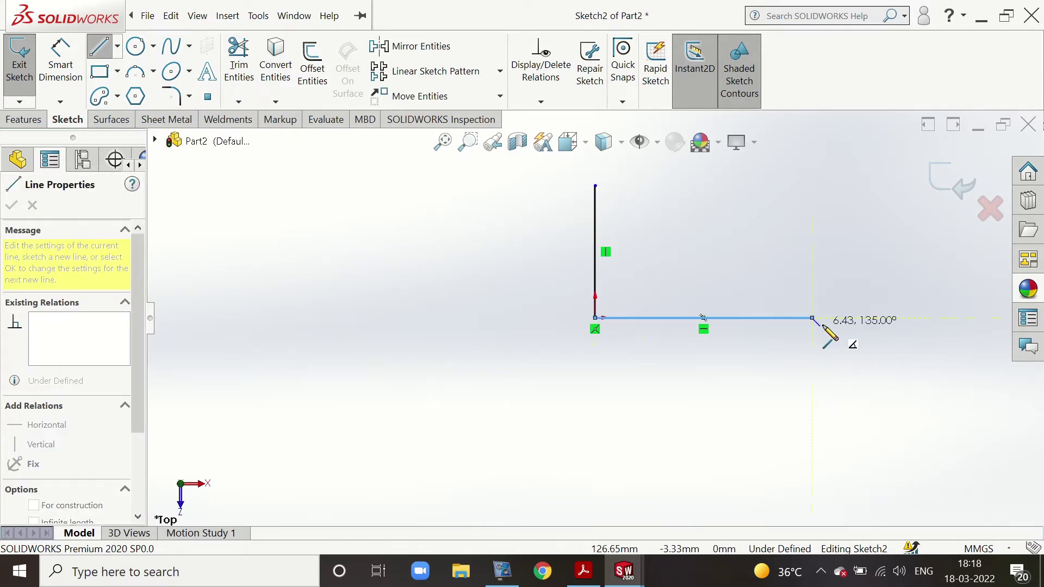
click(813, 288)
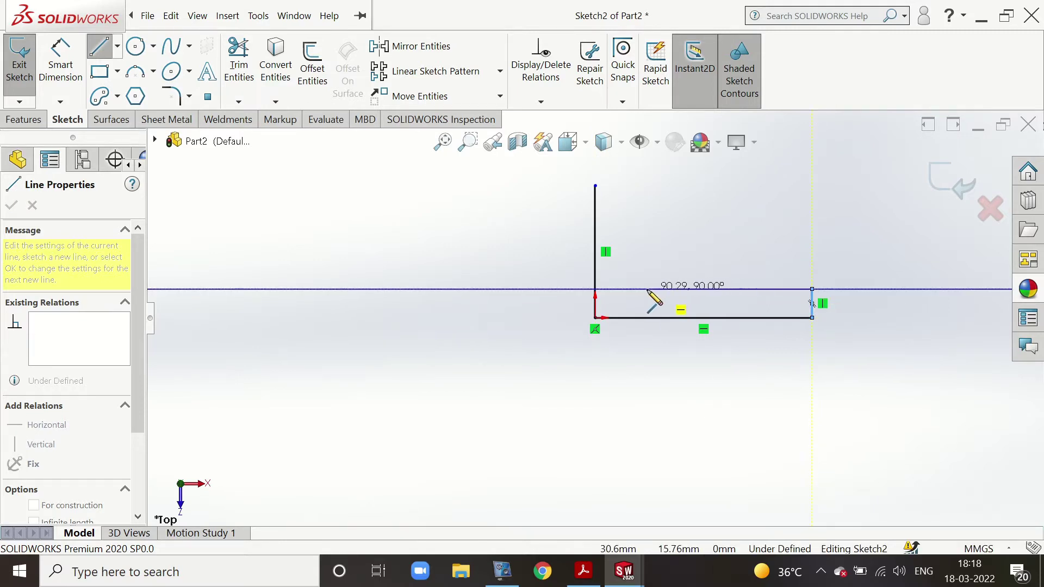
click(628, 289)
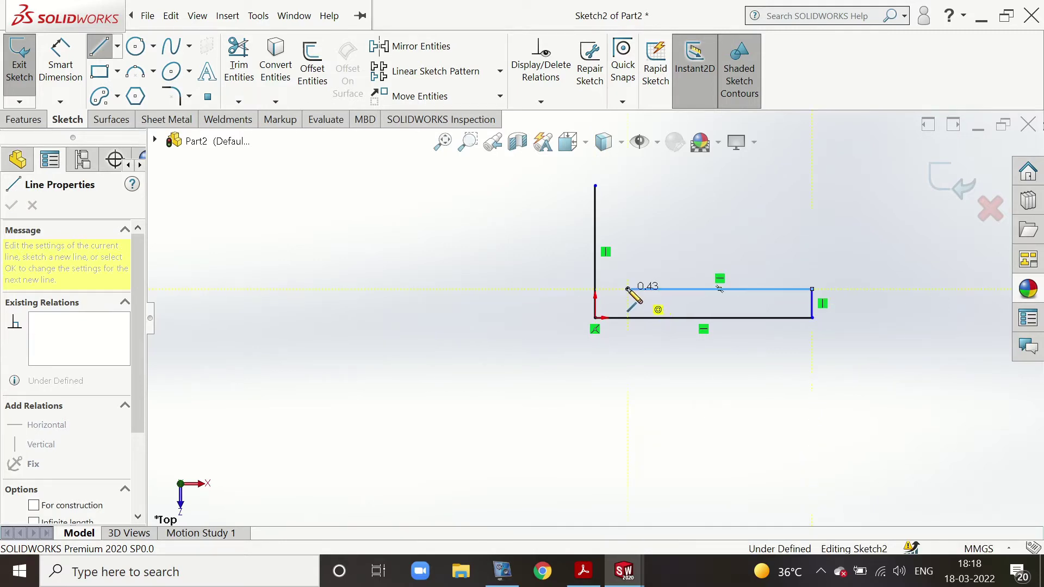
click(628, 186)
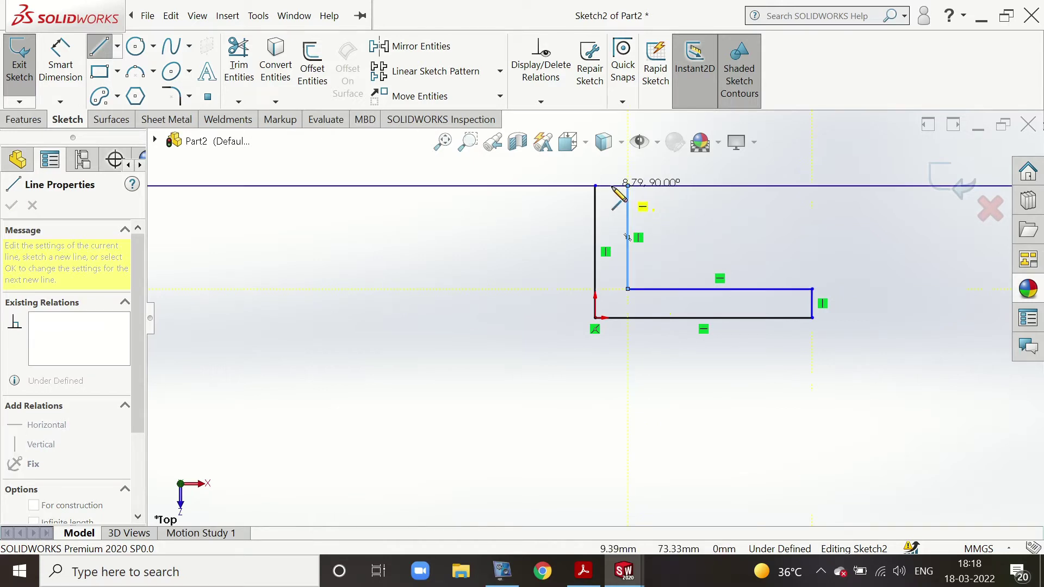
click(595, 186)
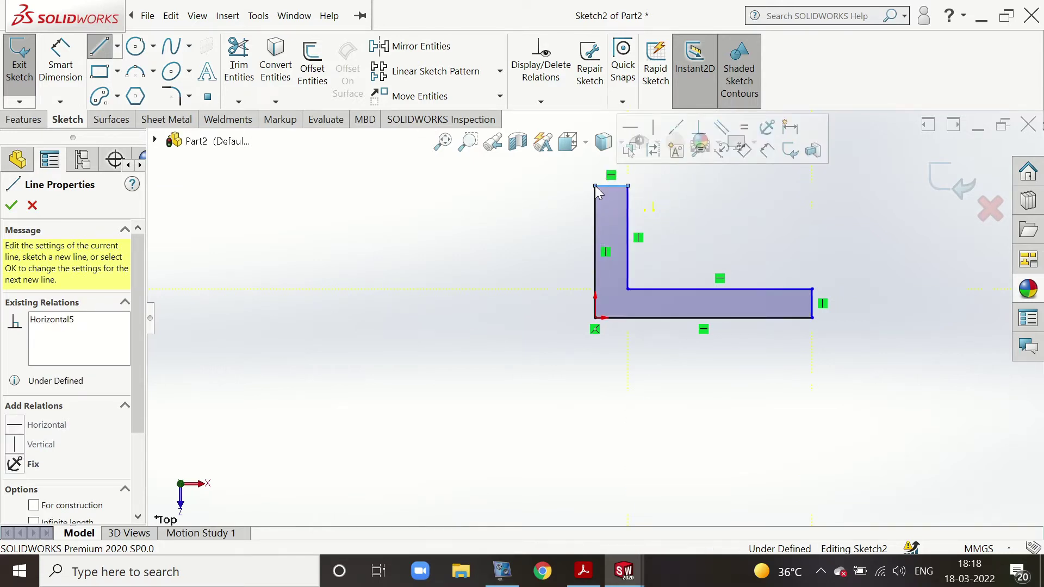
key(Escape)
right_click(527, 379)
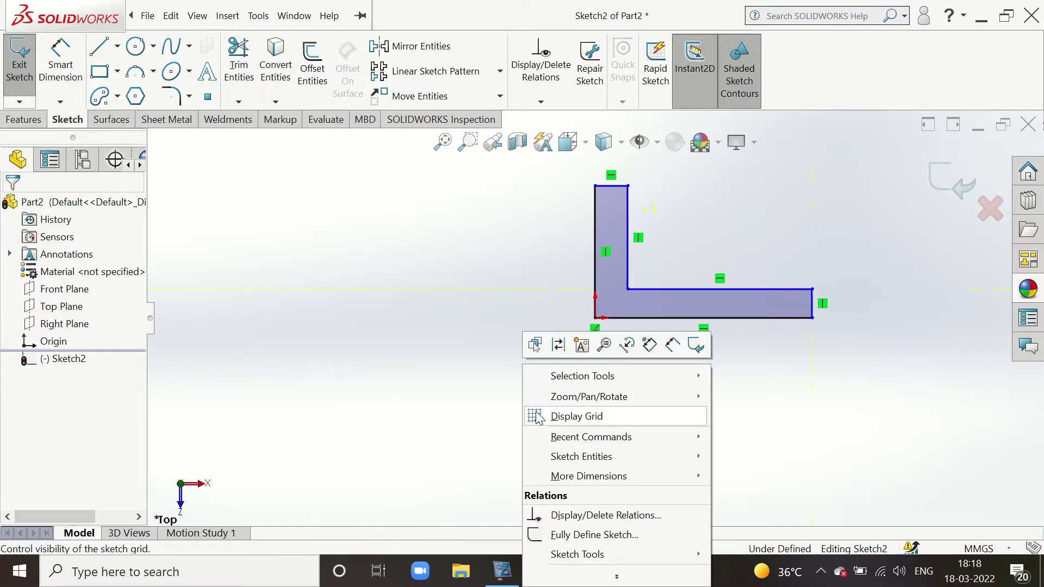
Dimension the L profile's left edge to 50 and bottom edge to 100
click(471, 321)
click(60, 60)
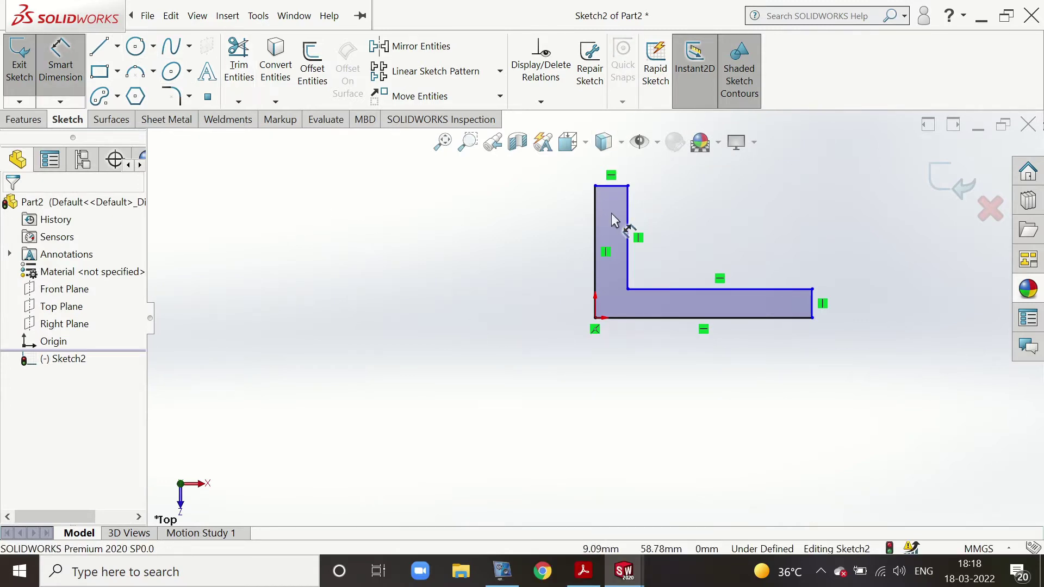
click(598, 237)
click(514, 243)
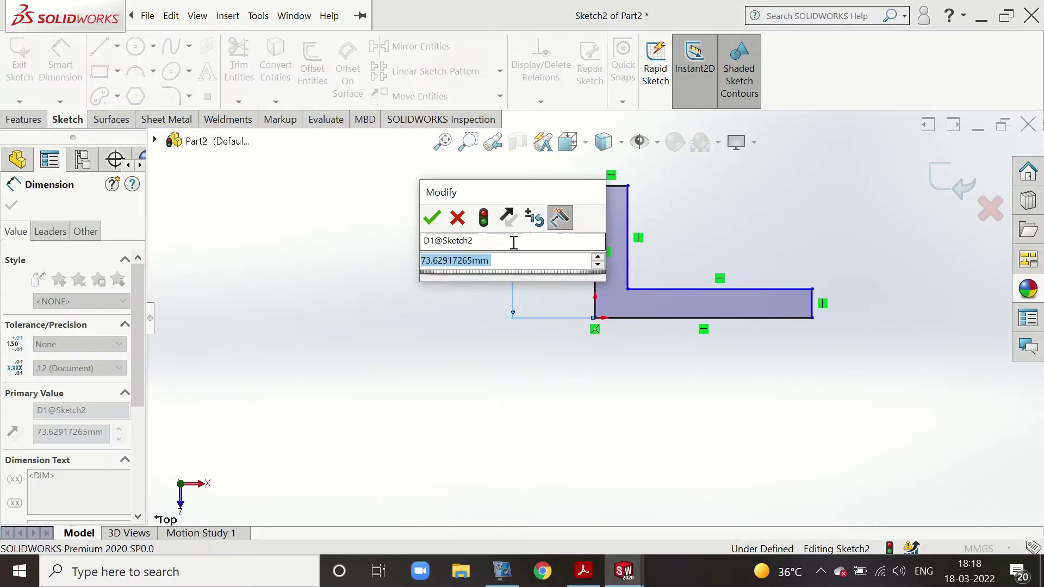
text(50)
key(Return)
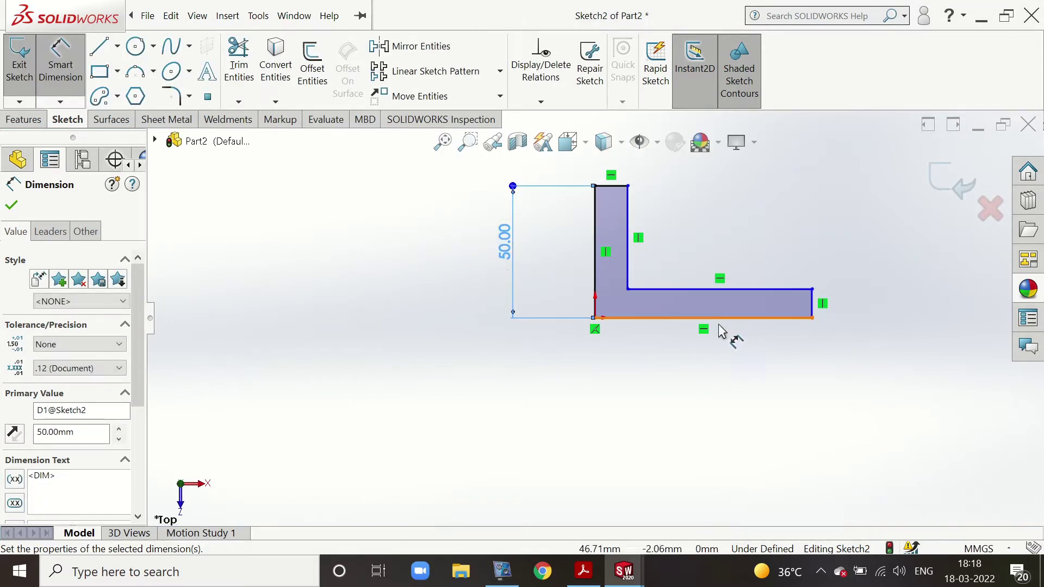
click(724, 318)
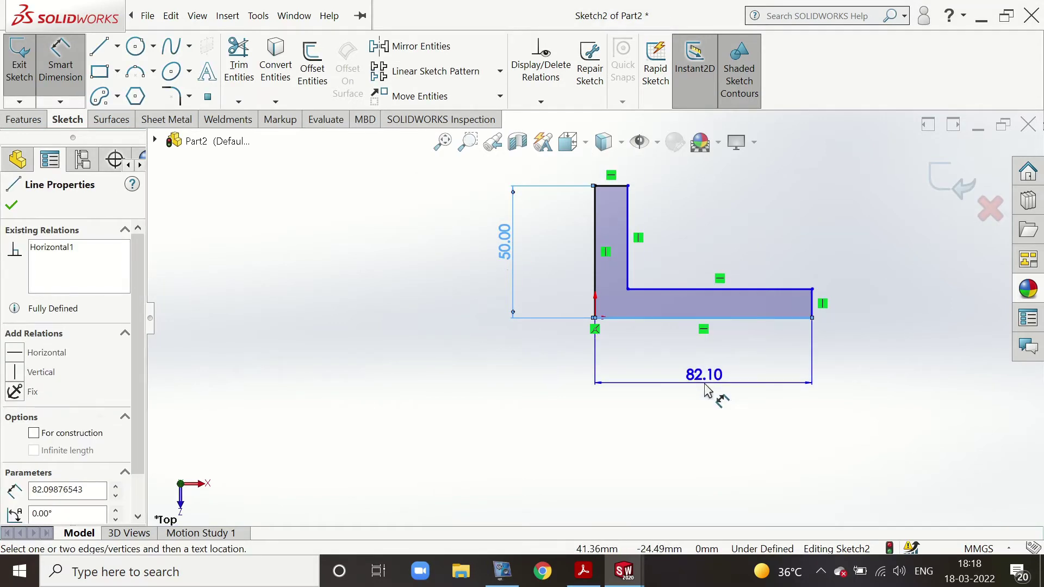
click(706, 383)
text(100)
key(Return)
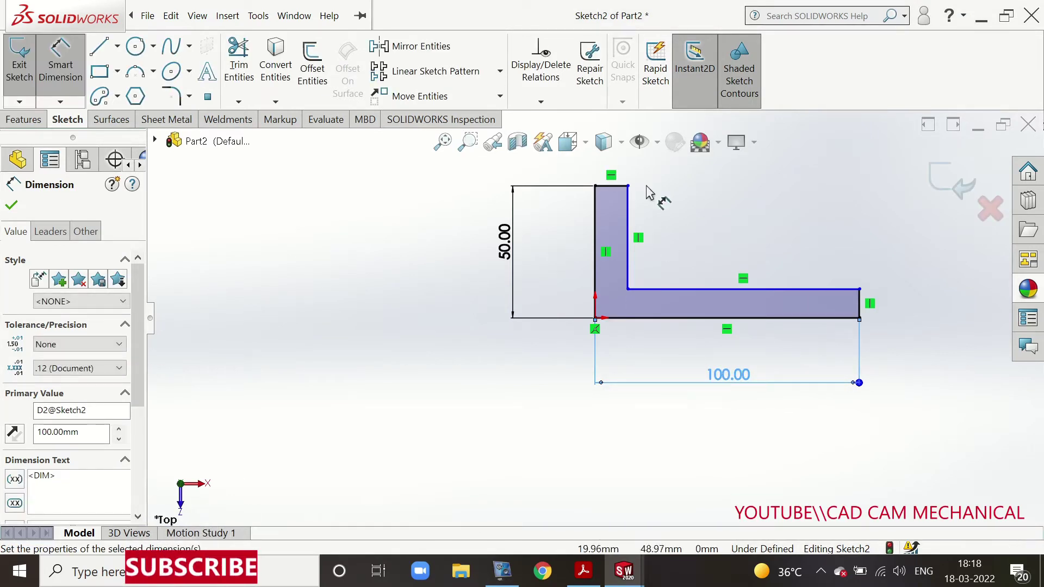
Dimension the top leg width and right end thickness both to 12
click(615, 188)
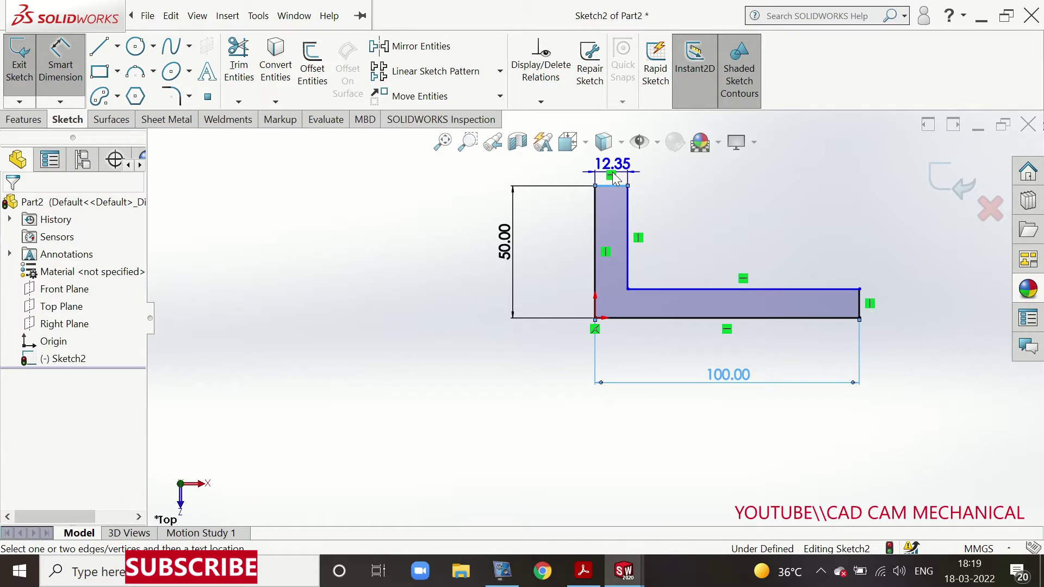
click(618, 163)
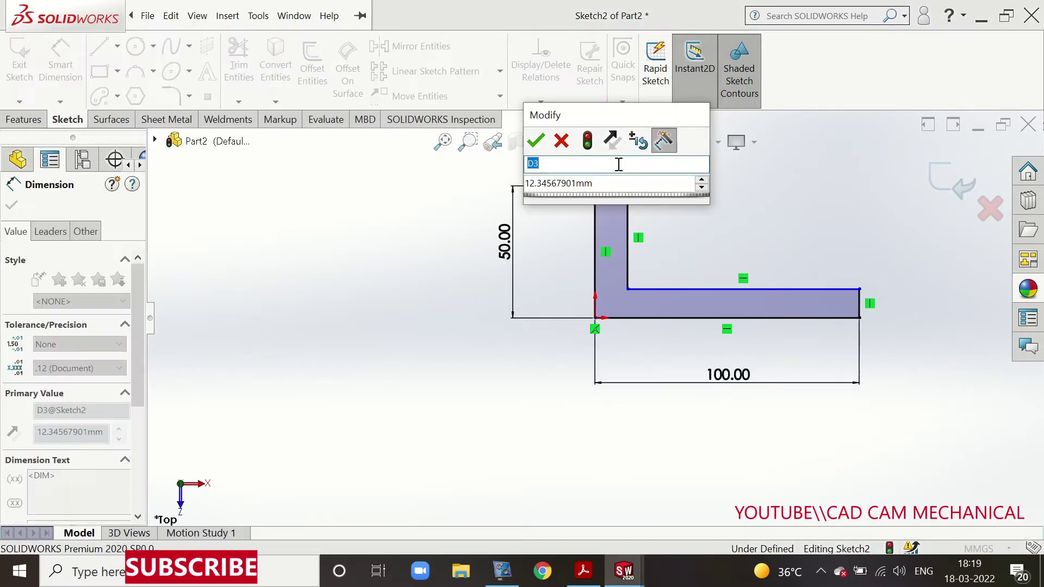
click(613, 178)
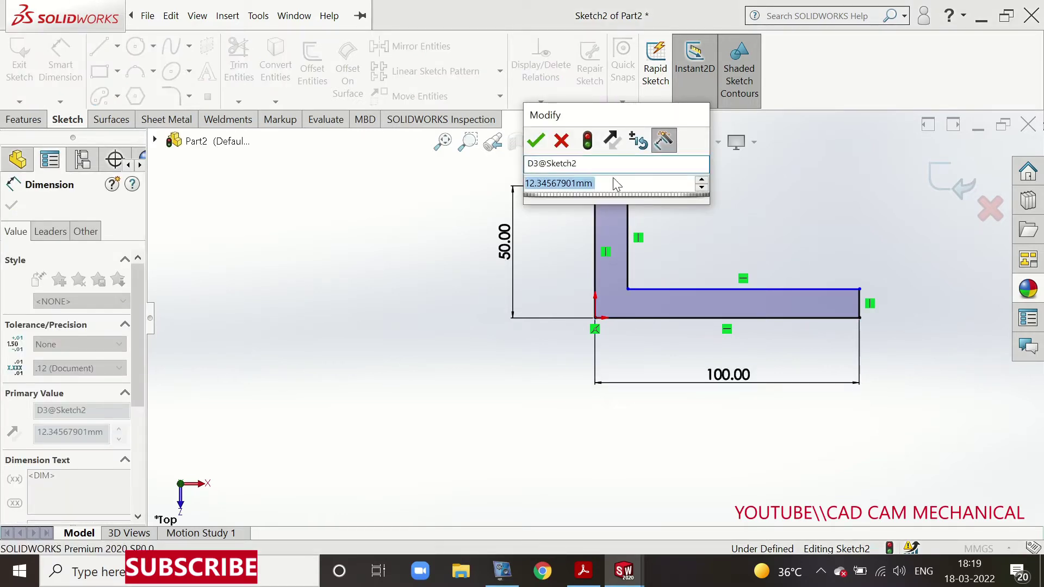
double_click(614, 179)
text(12)
key(Return)
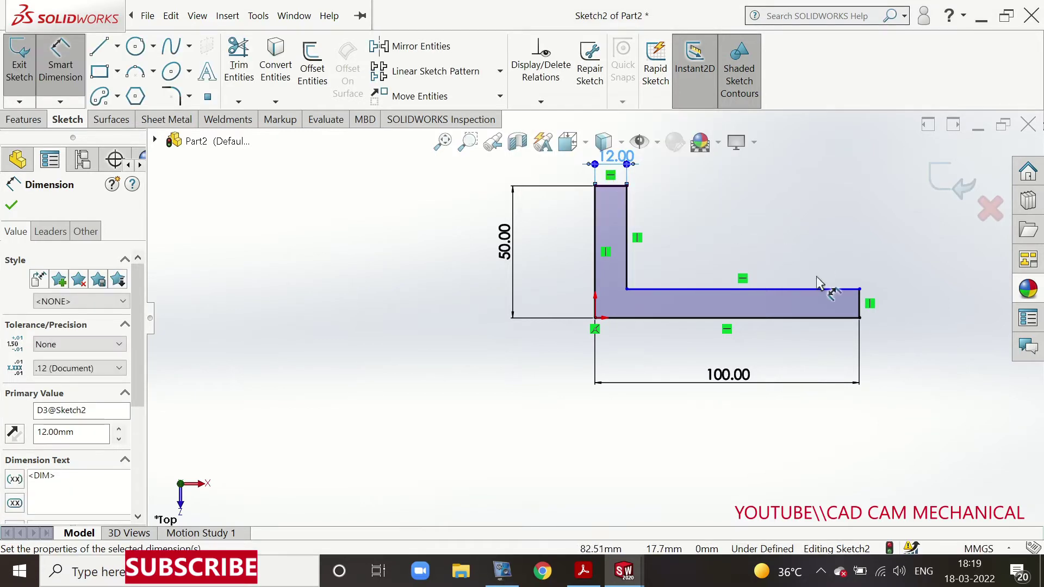
click(865, 308)
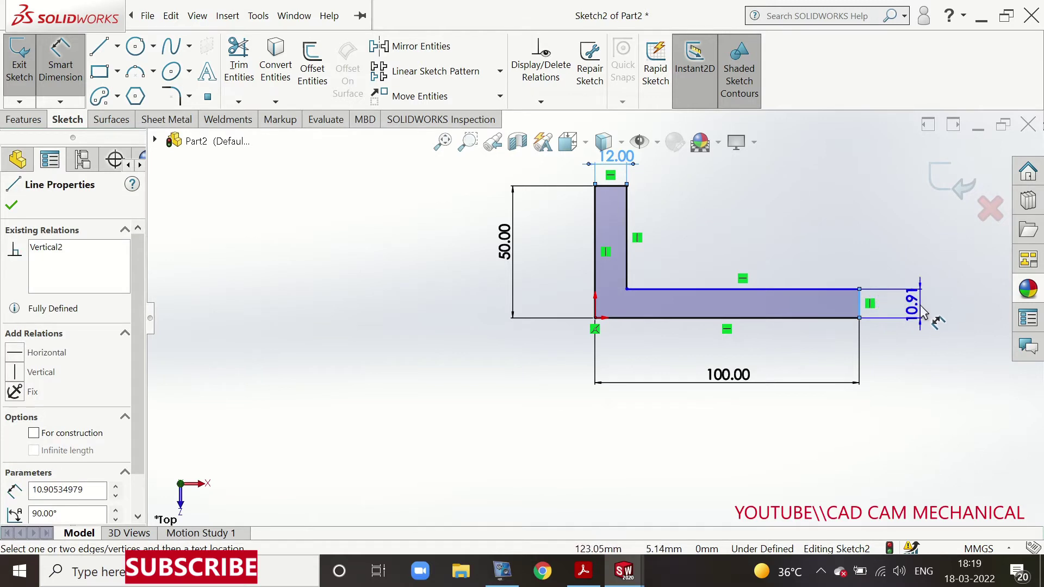
click(920, 306)
text(12)
key(Return)
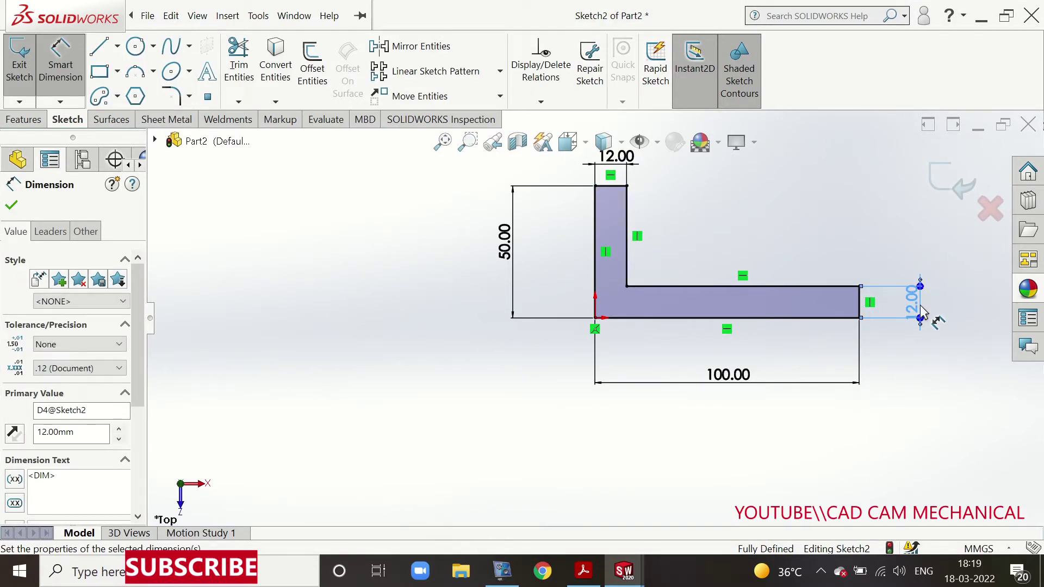
click(594, 572)
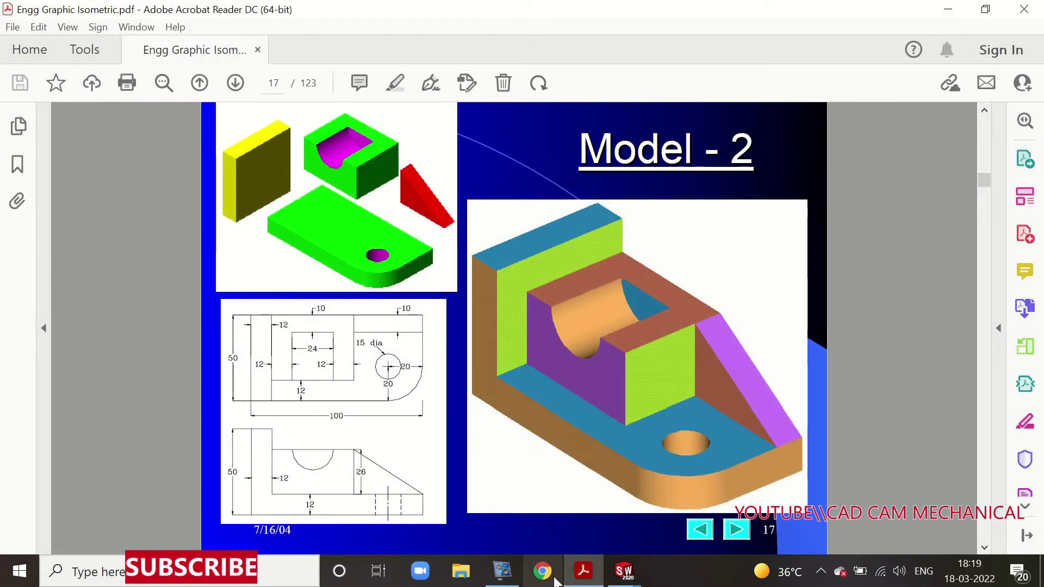
Return from the Model - 2 reference drawing to the L sketch in SOLIDWORKS
click(620, 574)
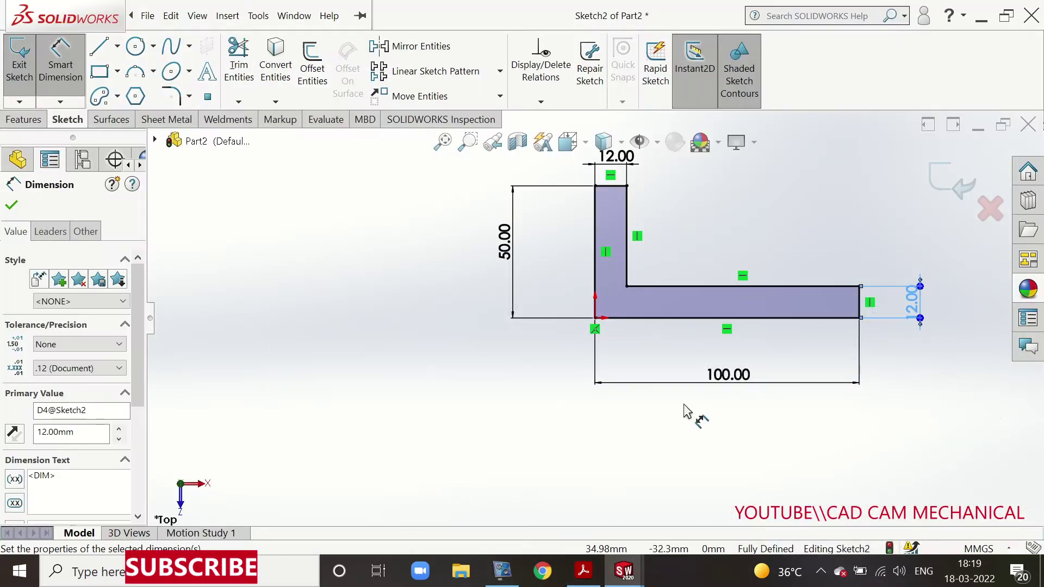
Exit the sketch and extrude the L profile 50 mm as Boss-Extrude1
click(22, 64)
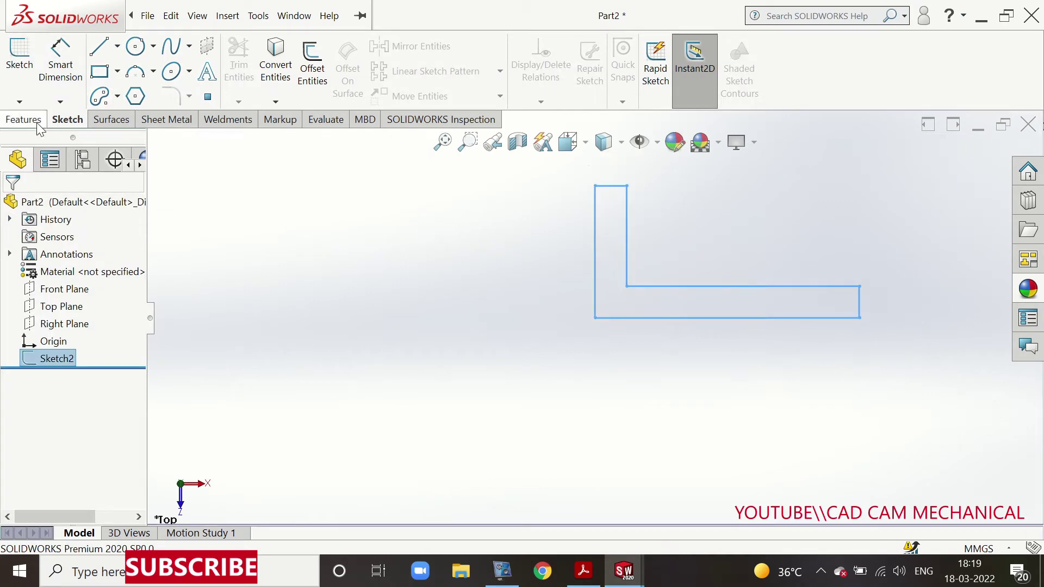
click(28, 71)
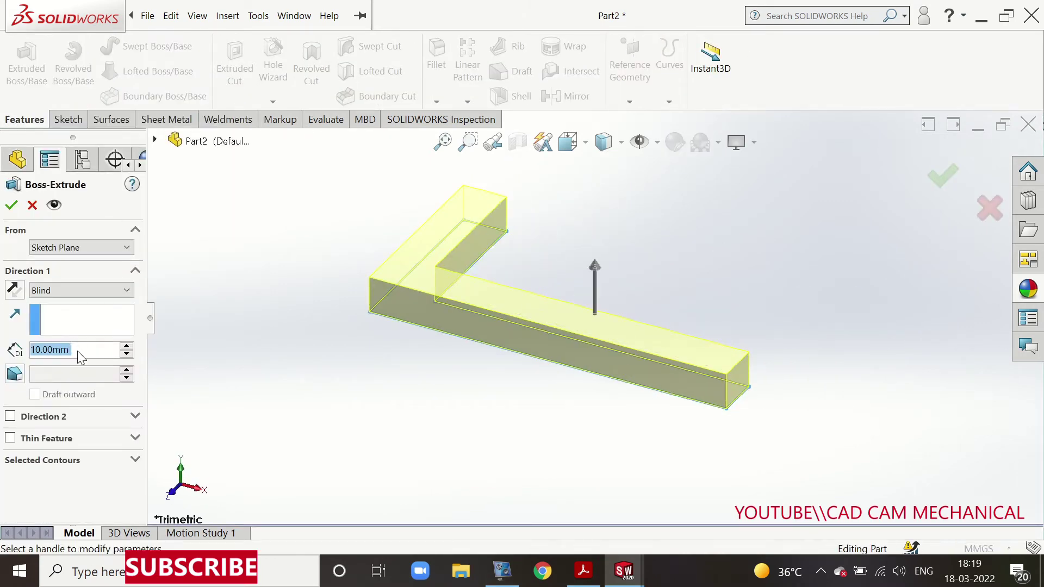
text(50)
key(Return)
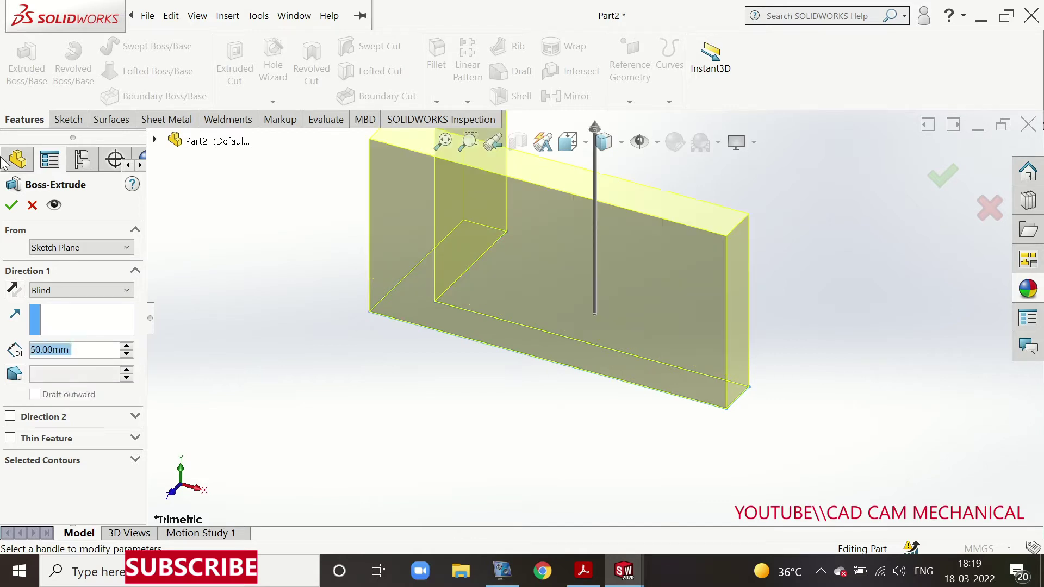
click(11, 205)
Snap the bracket to isometric, orbit it, and select its long L-shaped side face
scroll(549, 312, up, 3)
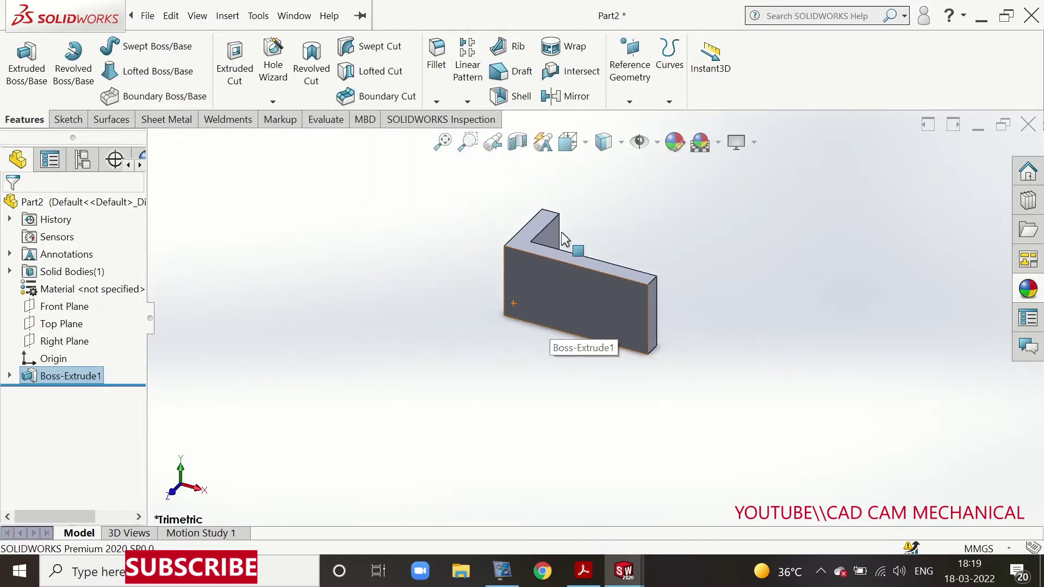
mouse_move(565, 239)
middle_down()
mouse_move(518, 387)
mouse_move(602, 321)
mouse_move(497, 419)
mouse_move(484, 535)
mouse_move(594, 294)
mouse_move(641, 284)
mouse_move(527, 294)
mouse_move(550, 321)
middle_up()
click(586, 143)
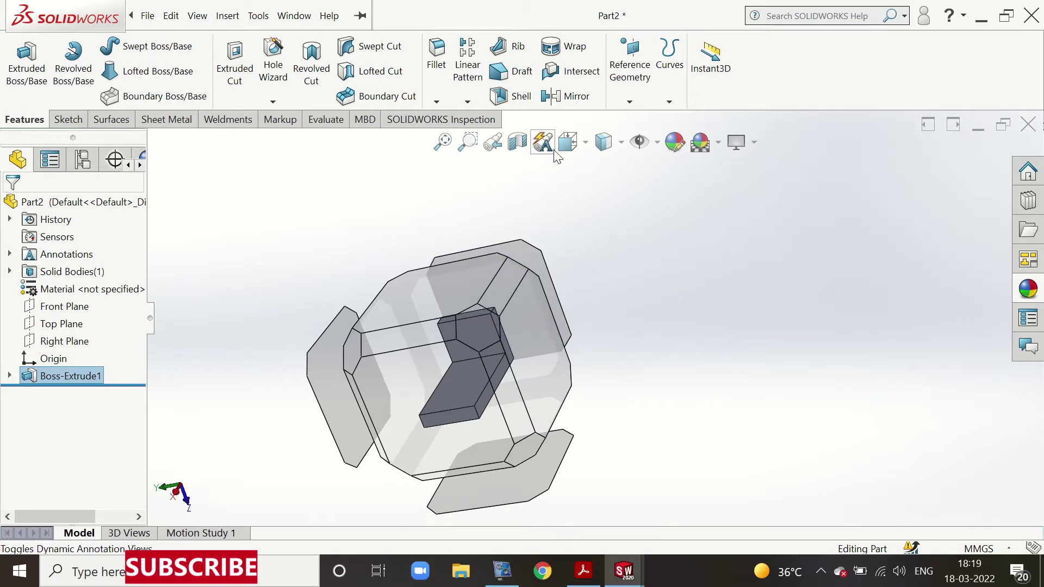
click(582, 144)
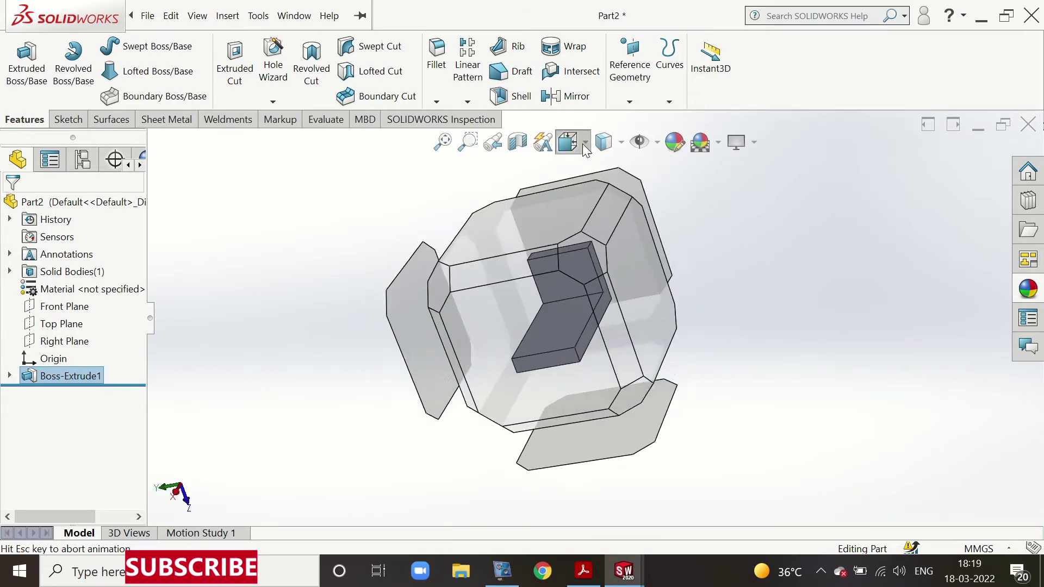
click(582, 144)
click(675, 199)
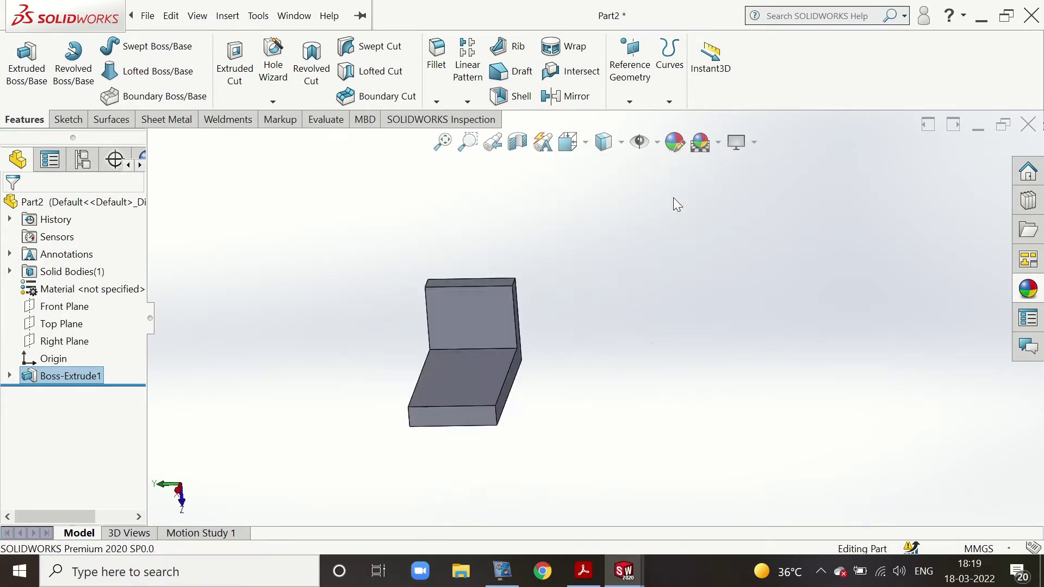
mouse_move(459, 227)
middle_down()
mouse_move(451, 386)
mouse_move(364, 387)
mouse_move(380, 340)
mouse_move(426, 303)
mouse_move(373, 303)
mouse_move(359, 321)
middle_up()
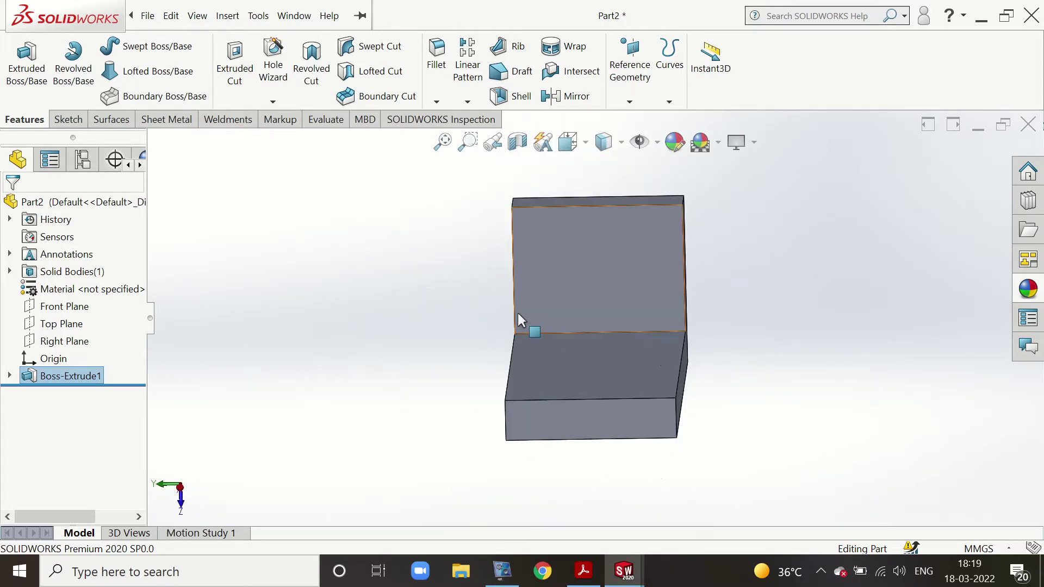
middle_drag(874, 356, 827, 361)
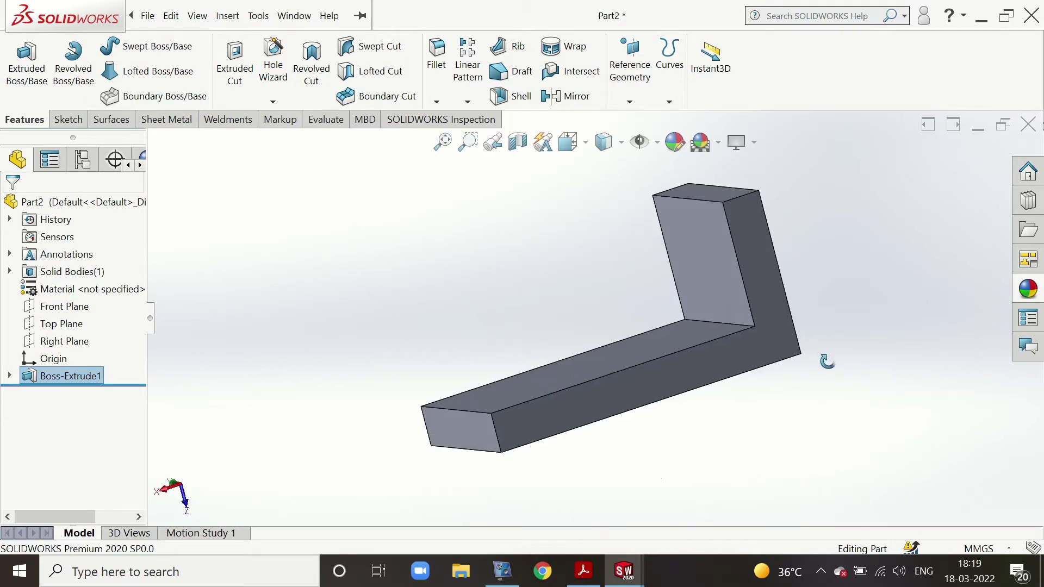
click(772, 295)
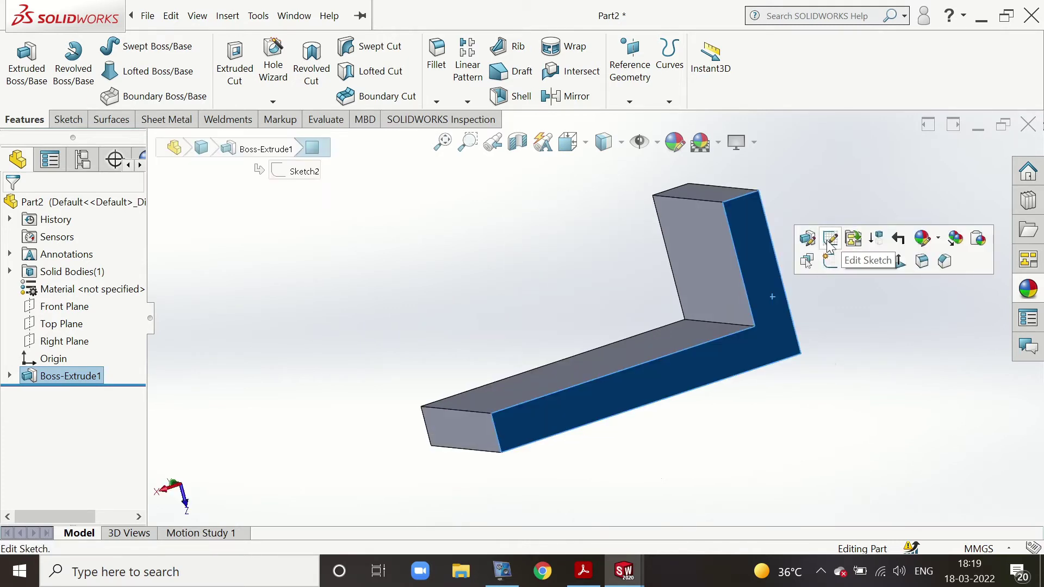
Sketch a corner rectangle in the L's inner corner on the face, viewed normal to it
click(830, 261)
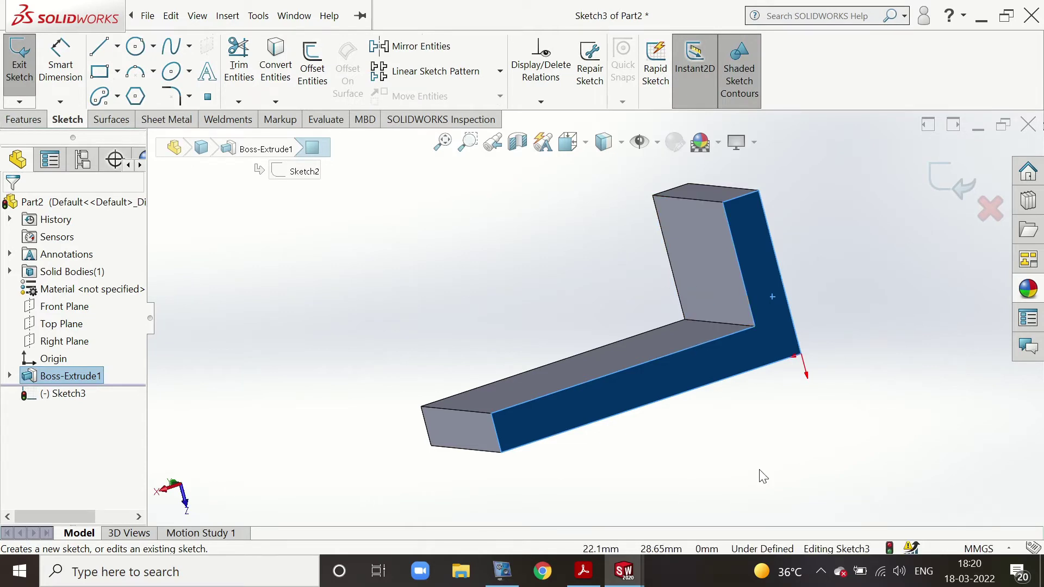
key(ctrl+8)
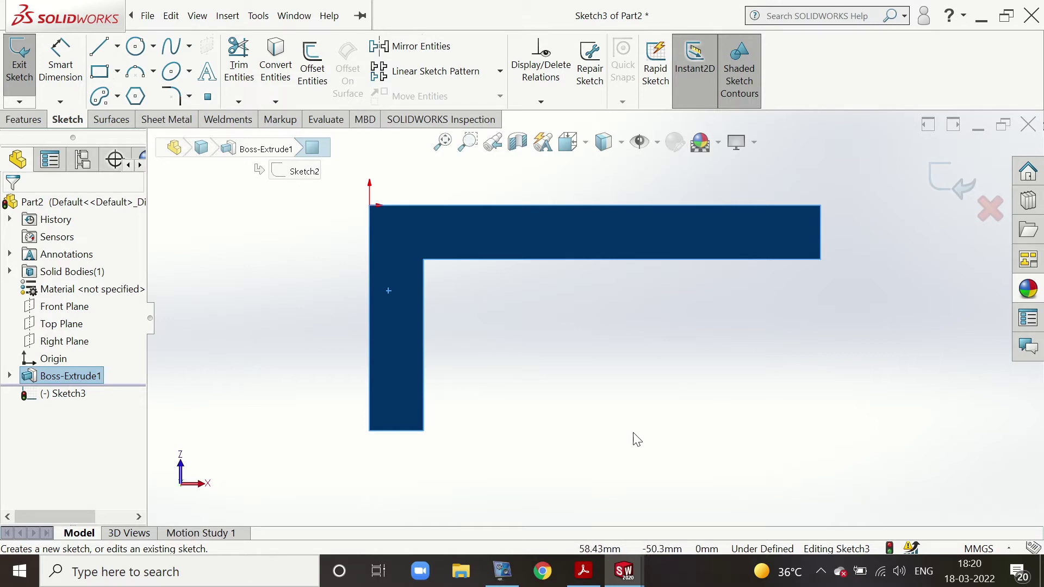
key(ctrl+8)
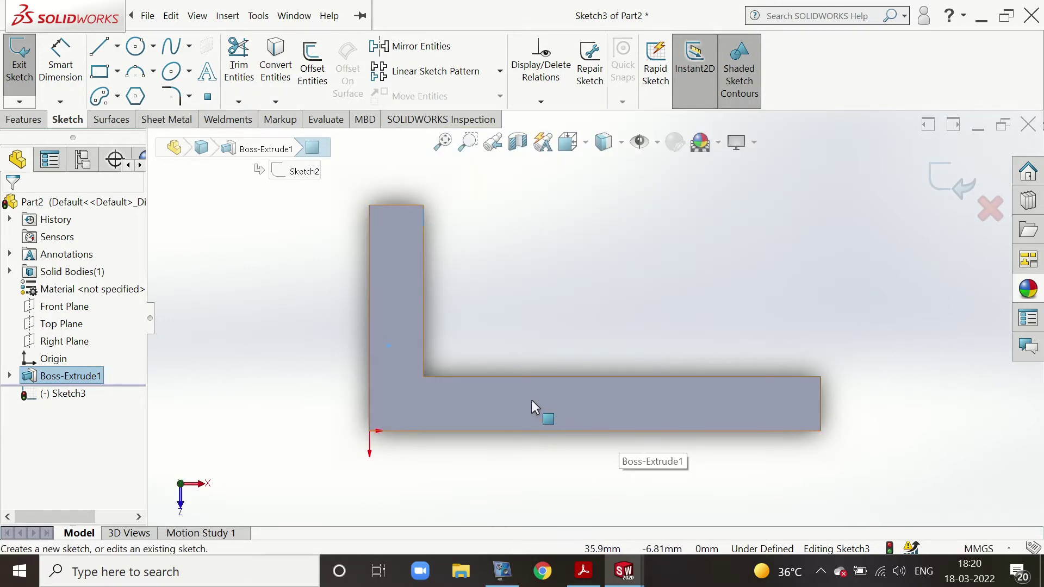
click(117, 71)
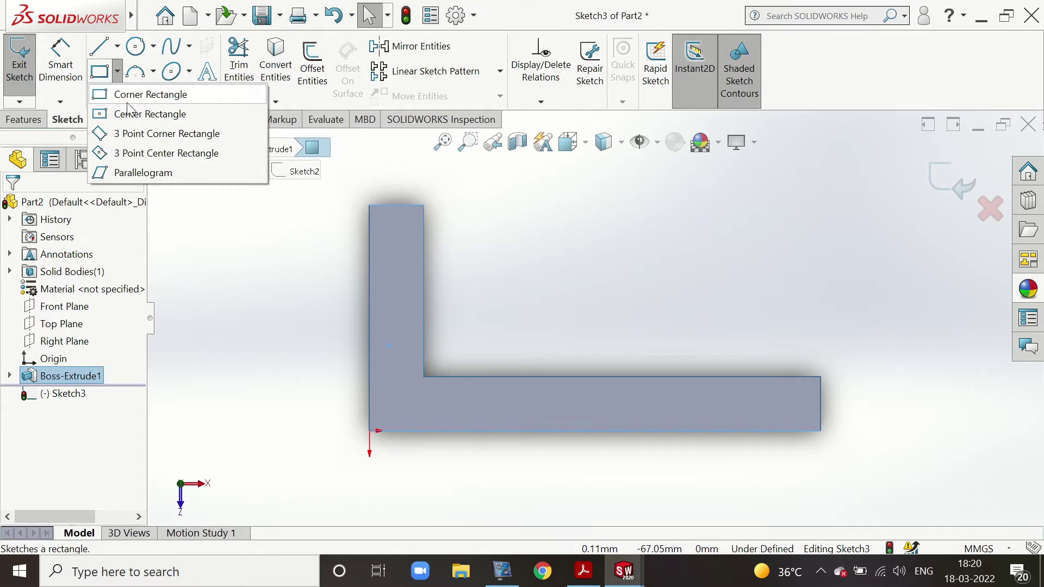
click(423, 376)
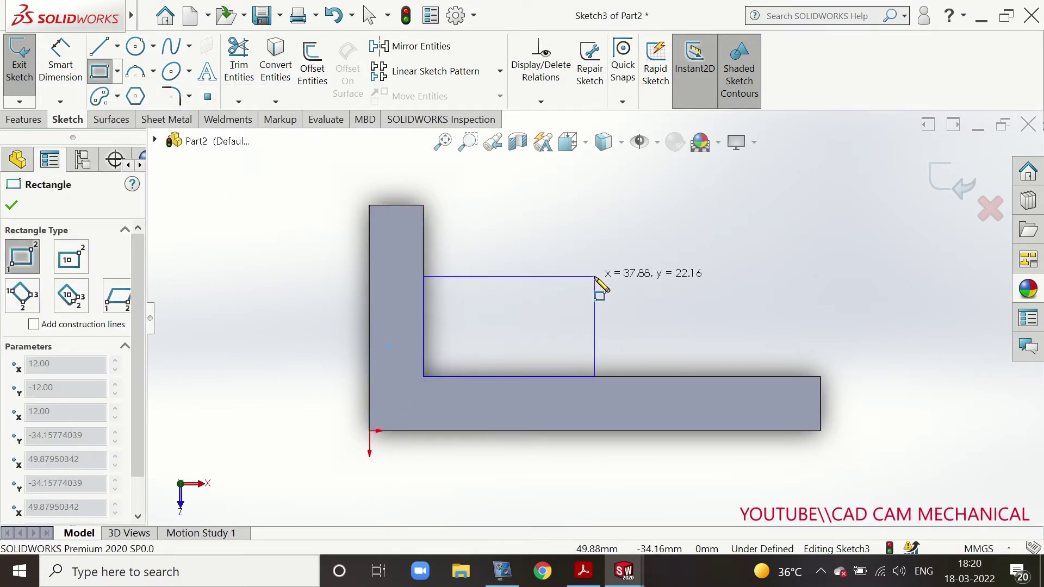
click(606, 256)
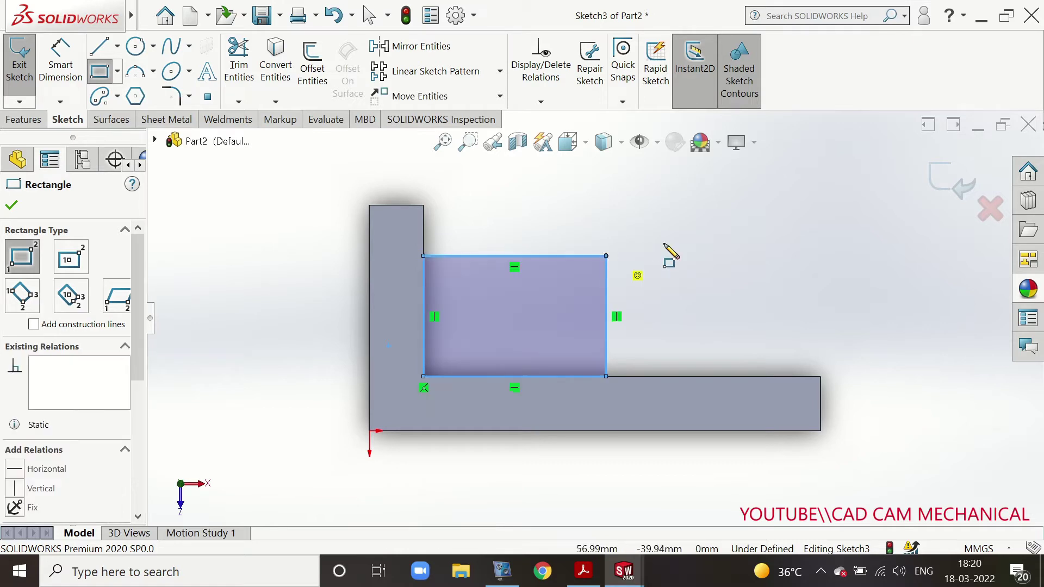
right_click(707, 256)
click(745, 264)
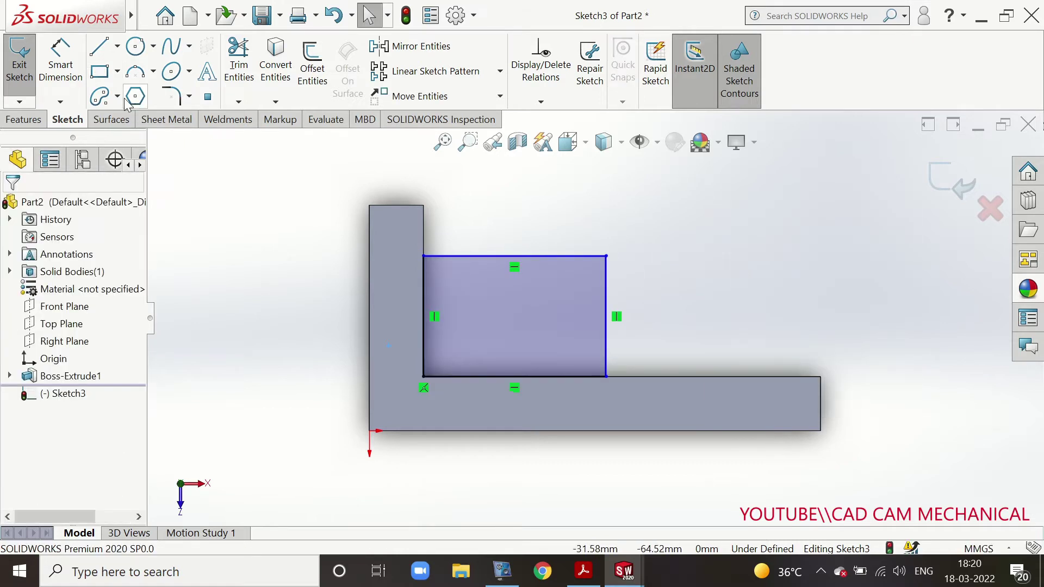
Dimension the rectangle 48 wide by 26 tall and exit the sketch
click(60, 60)
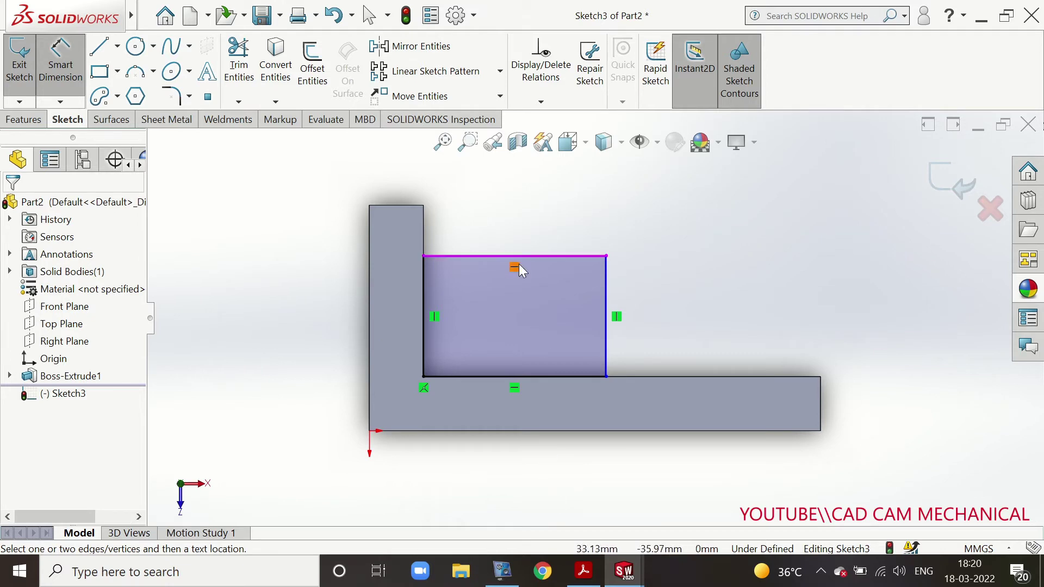
click(518, 375)
click(518, 472)
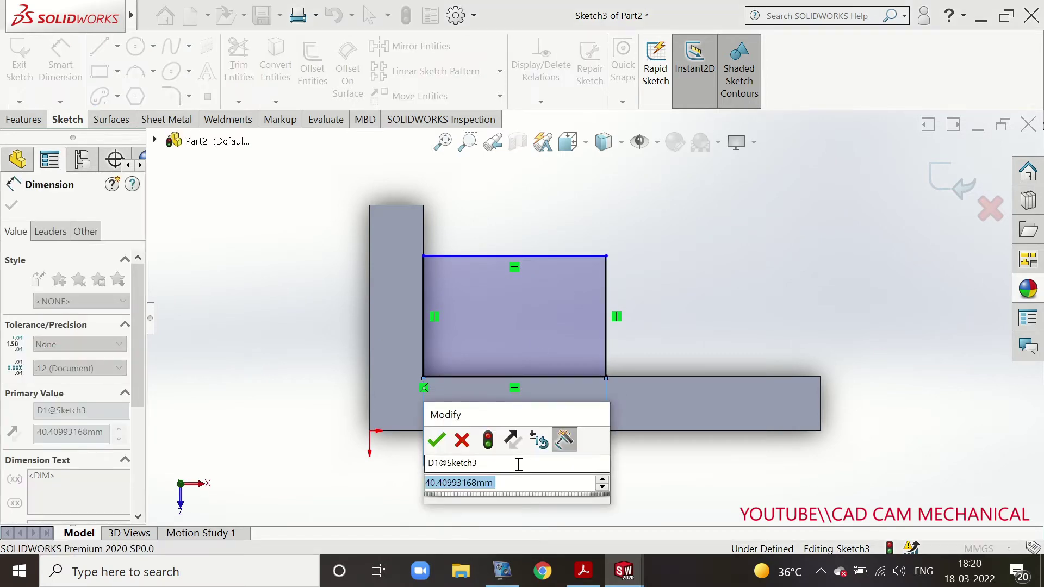
text(48)
key(Return)
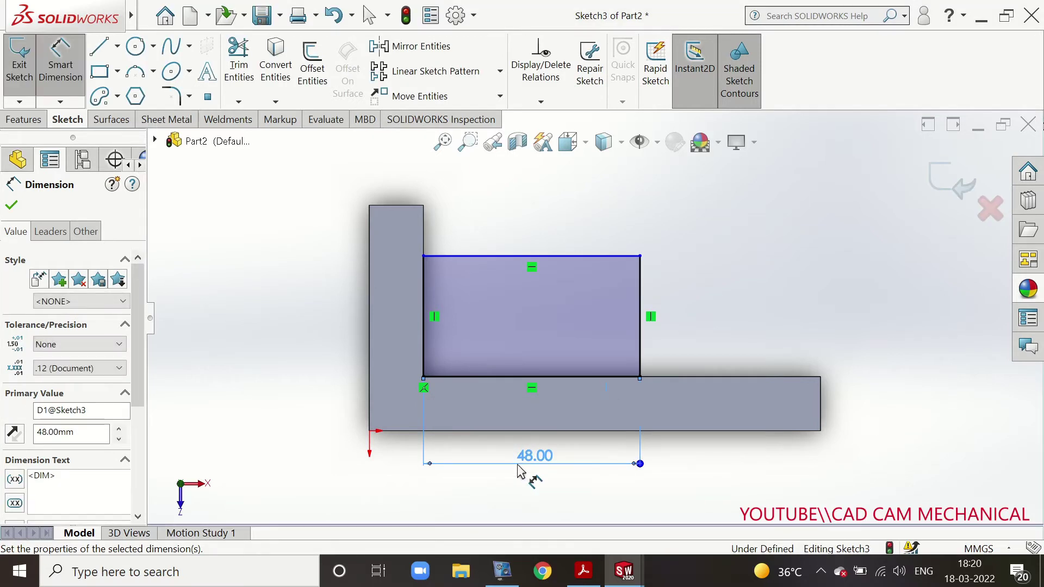
click(642, 328)
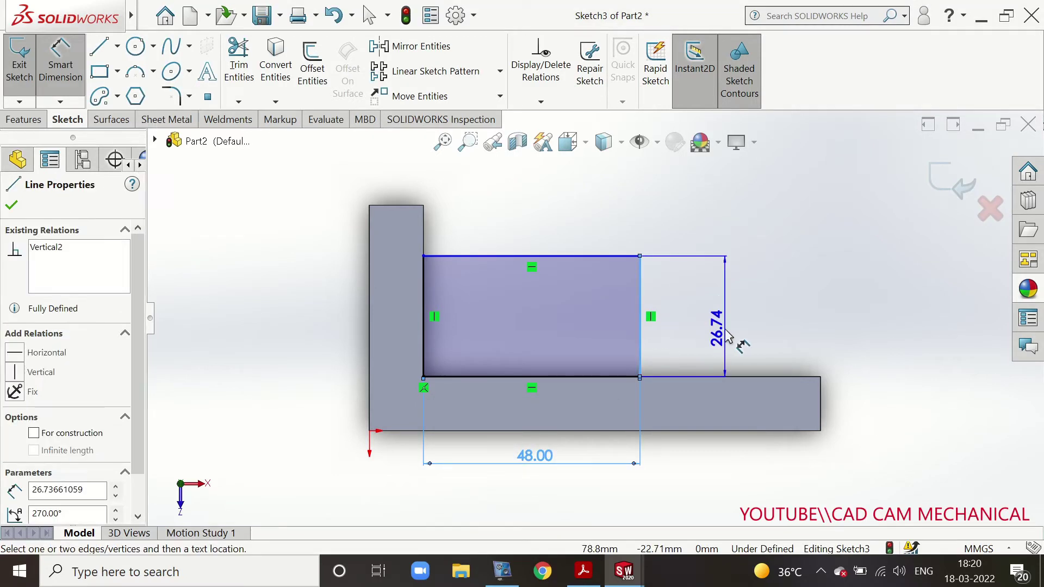
click(727, 336)
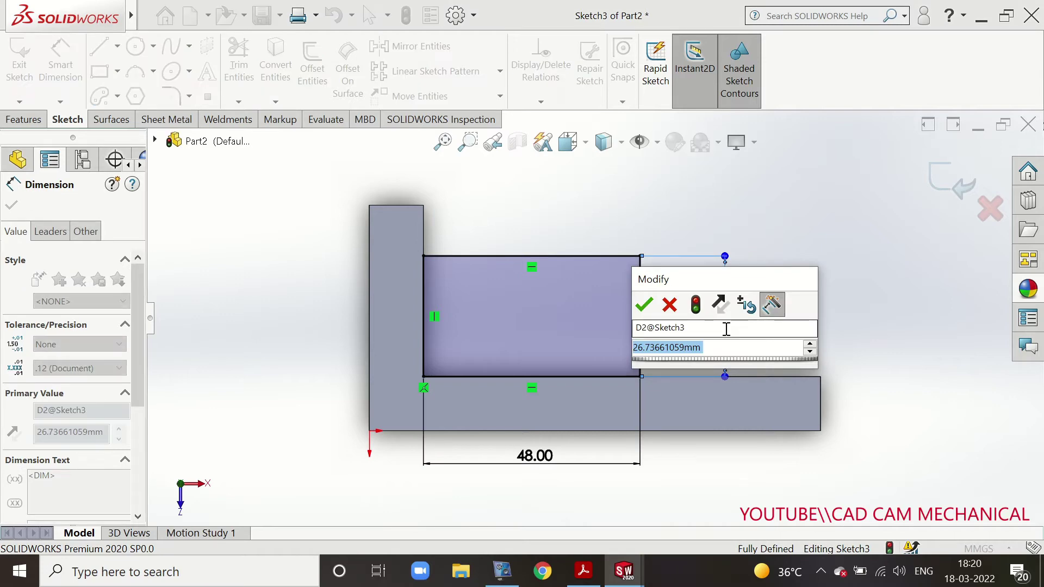
text(26)
key(Return)
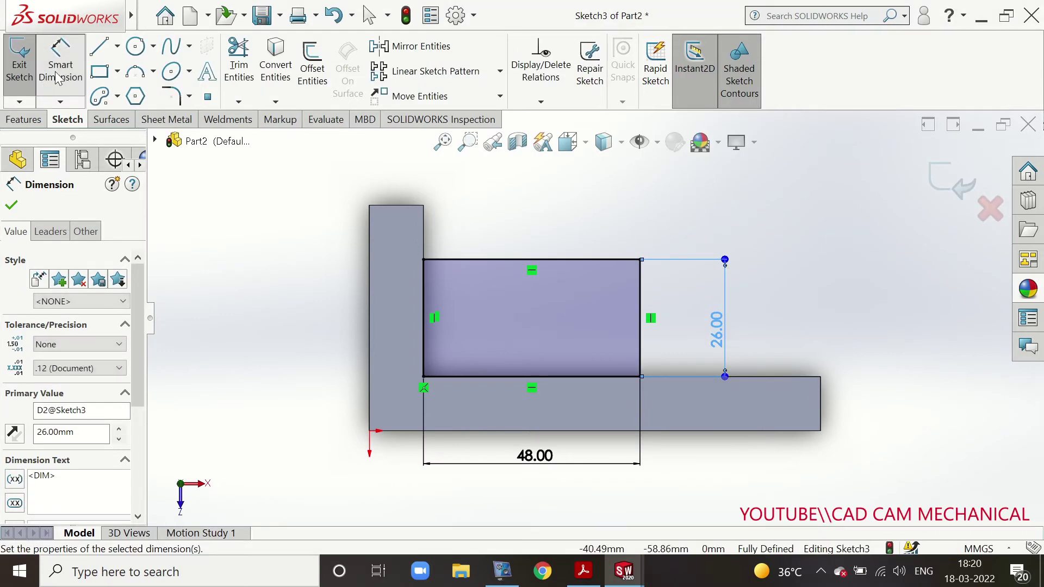
click(19, 60)
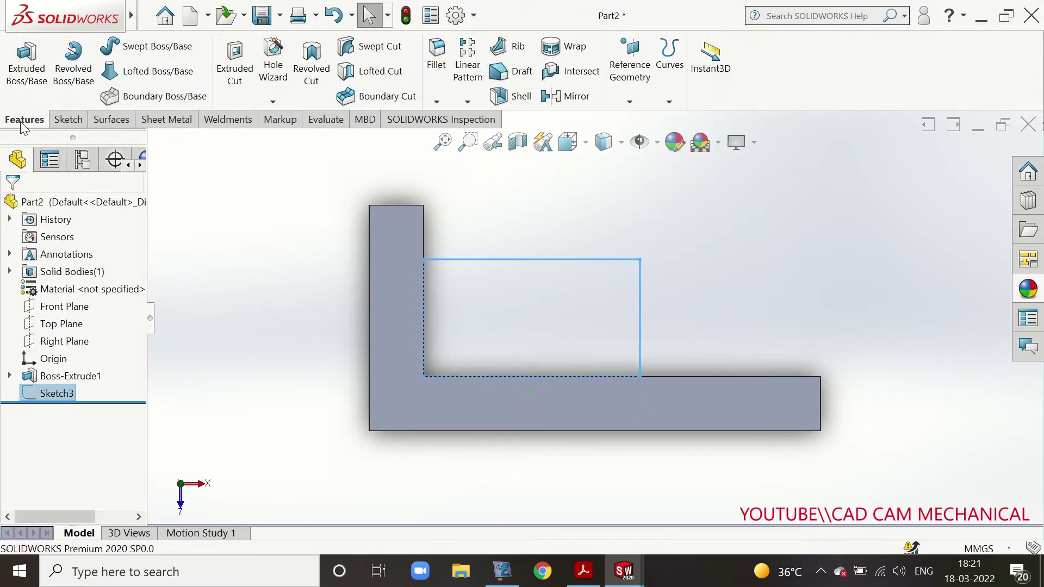
Extrude the rectangle 28 mm, reversed toward the bracket, as Boss-Extrude2
click(27, 65)
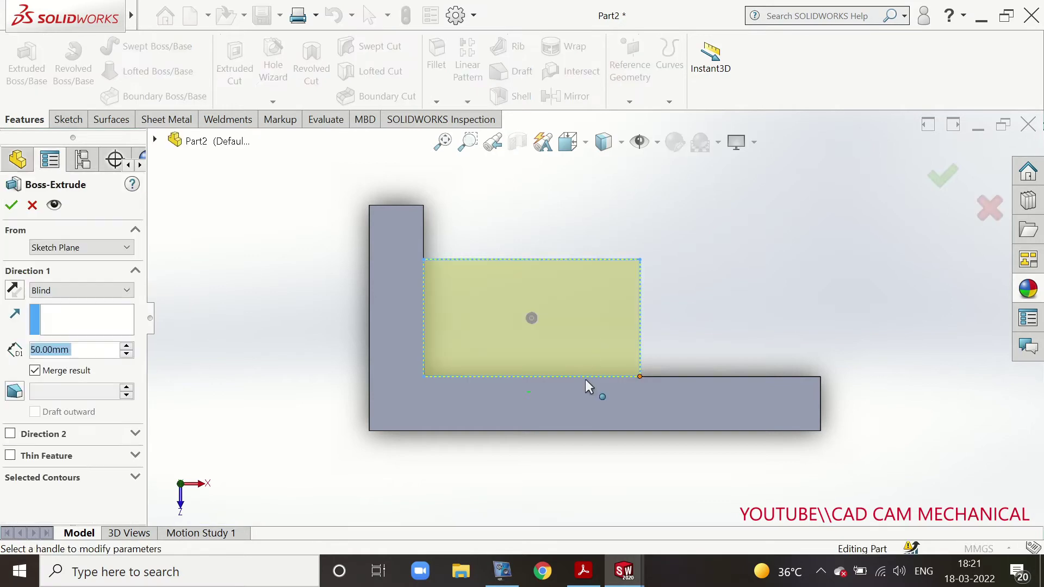
middle_drag(542, 425, 533, 446)
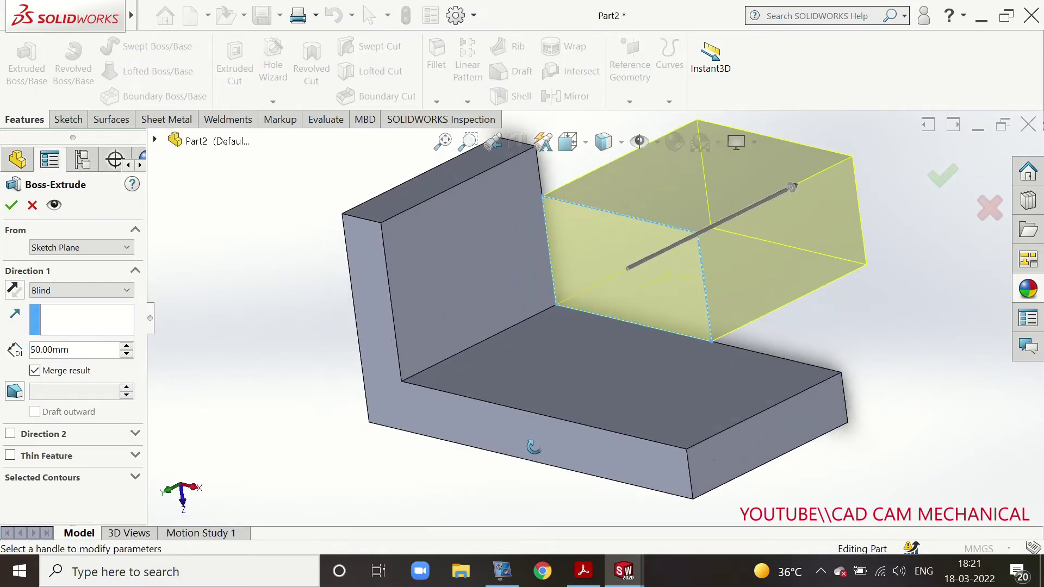
click(11, 294)
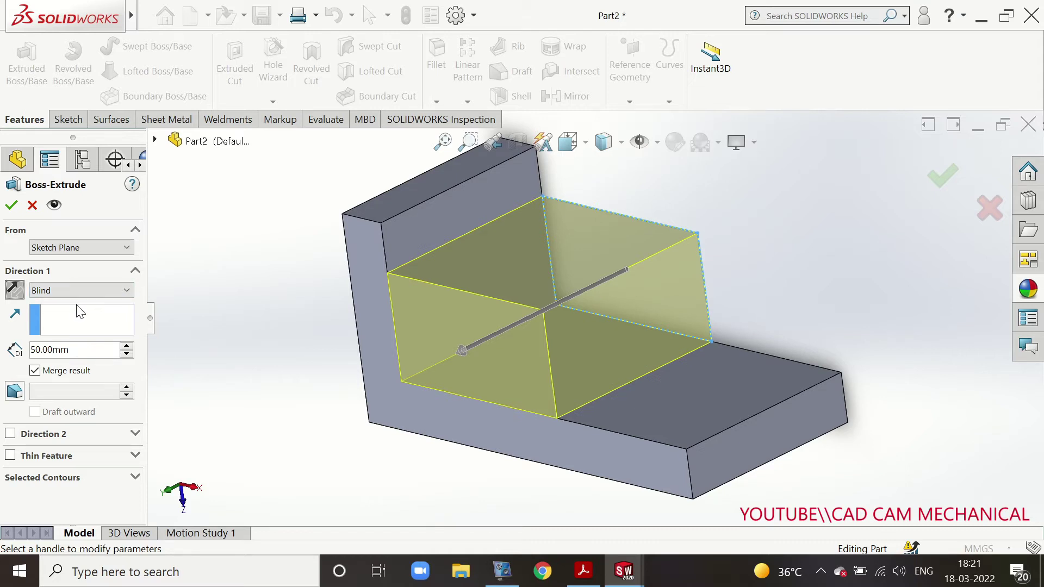
click(77, 352)
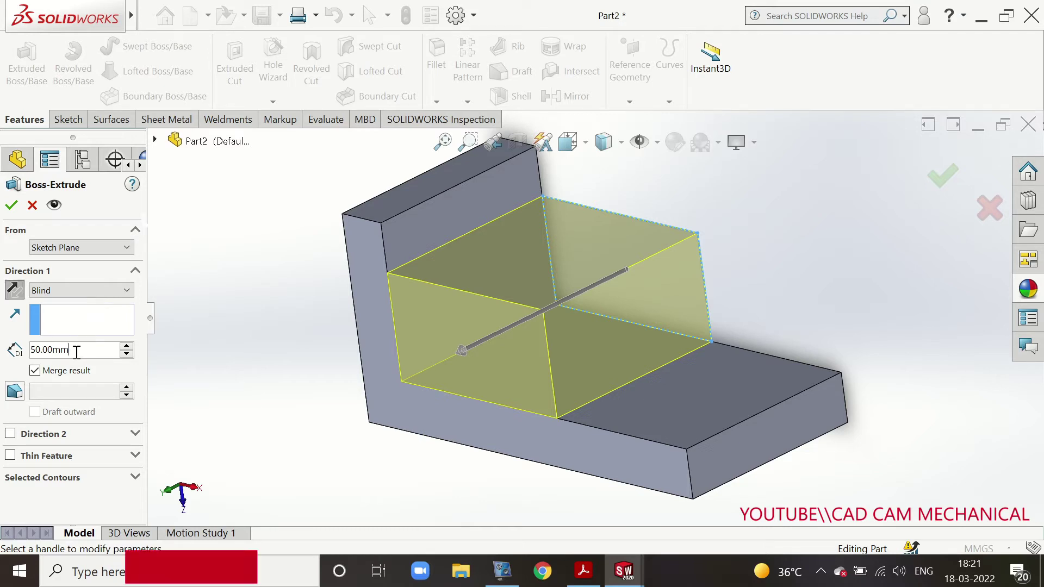
text(28)
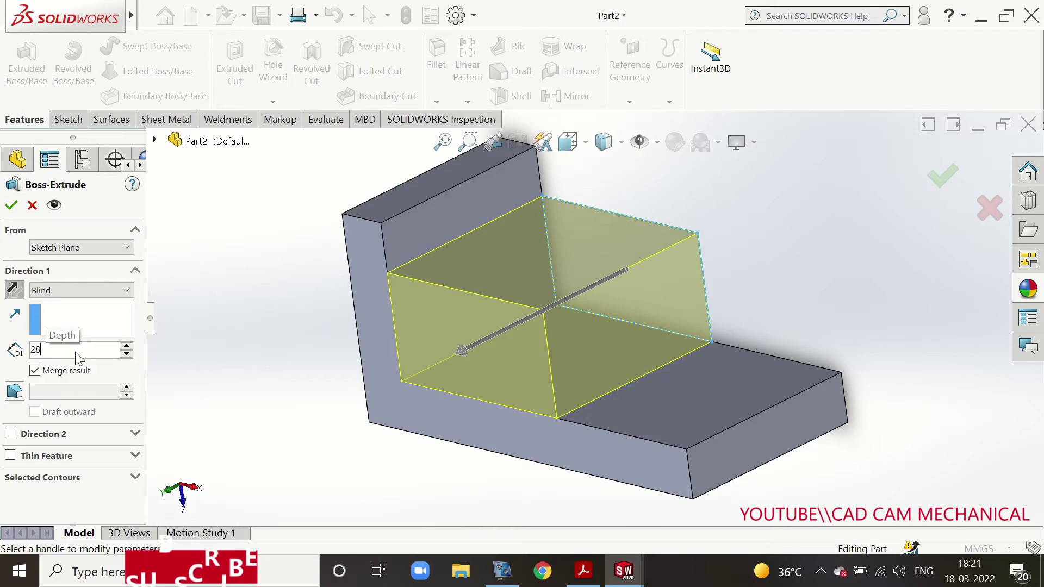
key(Return)
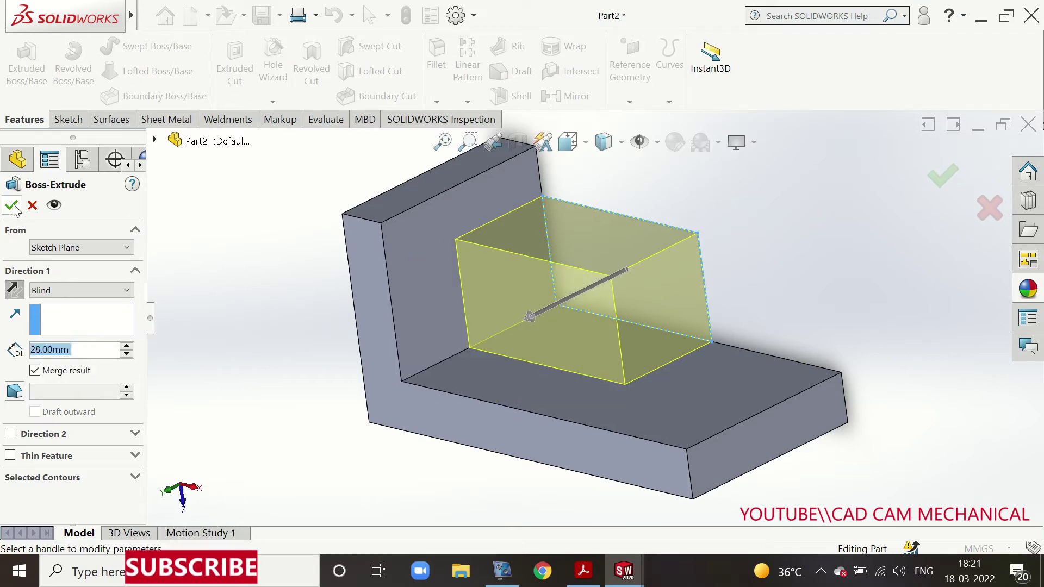
click(12, 206)
mouse_move(559, 353)
middle_down()
mouse_move(566, 348)
mouse_move(585, 423)
mouse_move(582, 361)
mouse_move(541, 305)
middle_up()
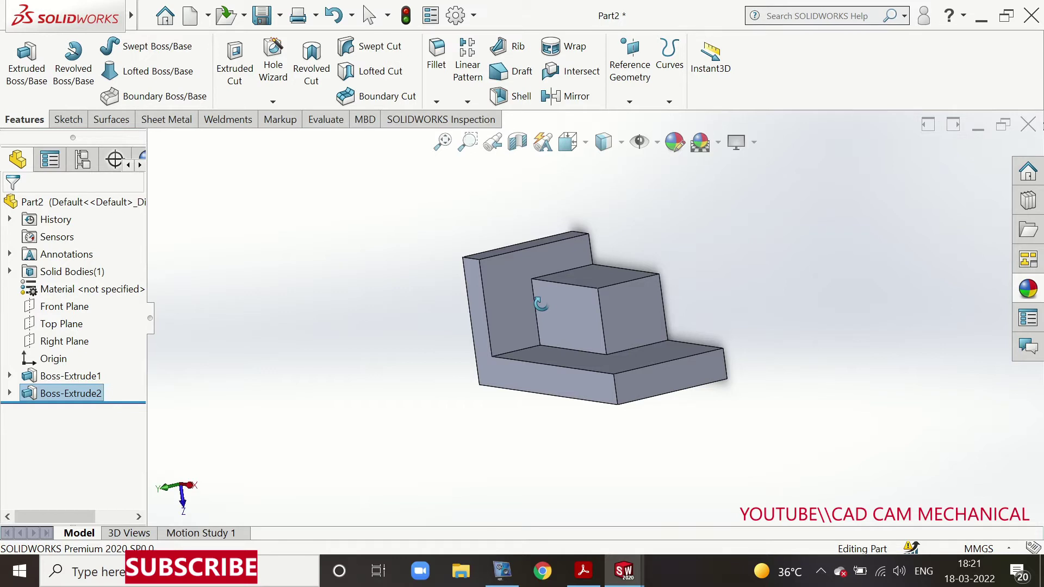
mouse_move(541, 305)
middle_down()
mouse_move(596, 324)
mouse_move(587, 368)
mouse_move(573, 377)
mouse_move(583, 390)
mouse_move(680, 393)
middle_up()
Sketch a circle on the base plate's top face, viewed normal to it
click(684, 387)
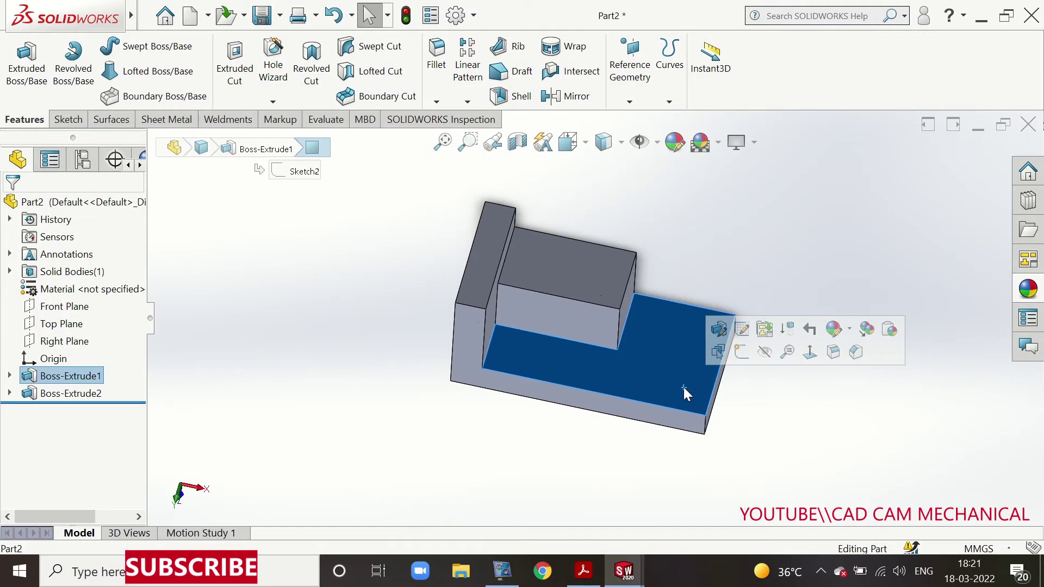
click(741, 351)
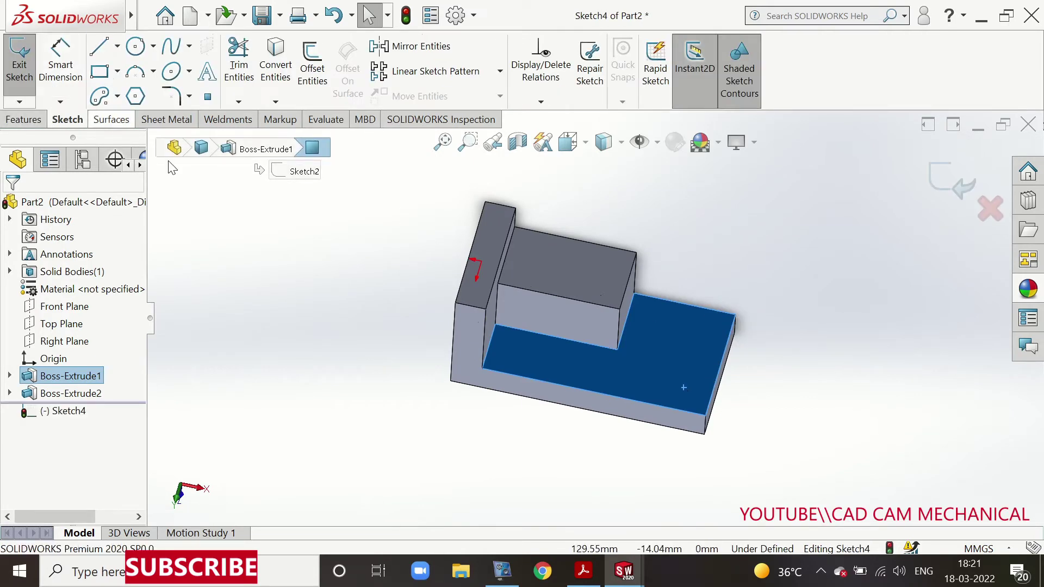
key(ctrl+8)
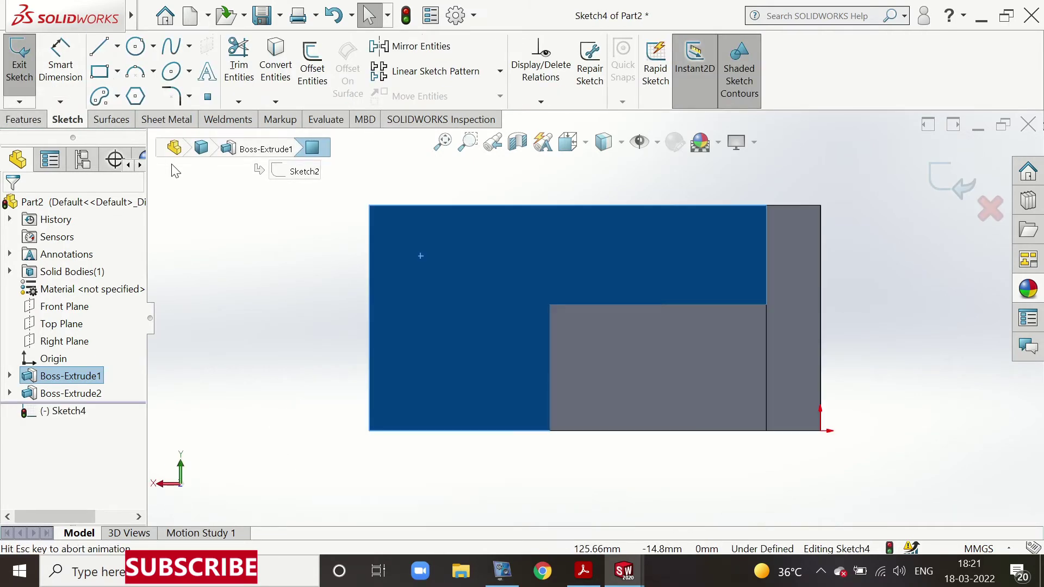
click(131, 50)
click(432, 254)
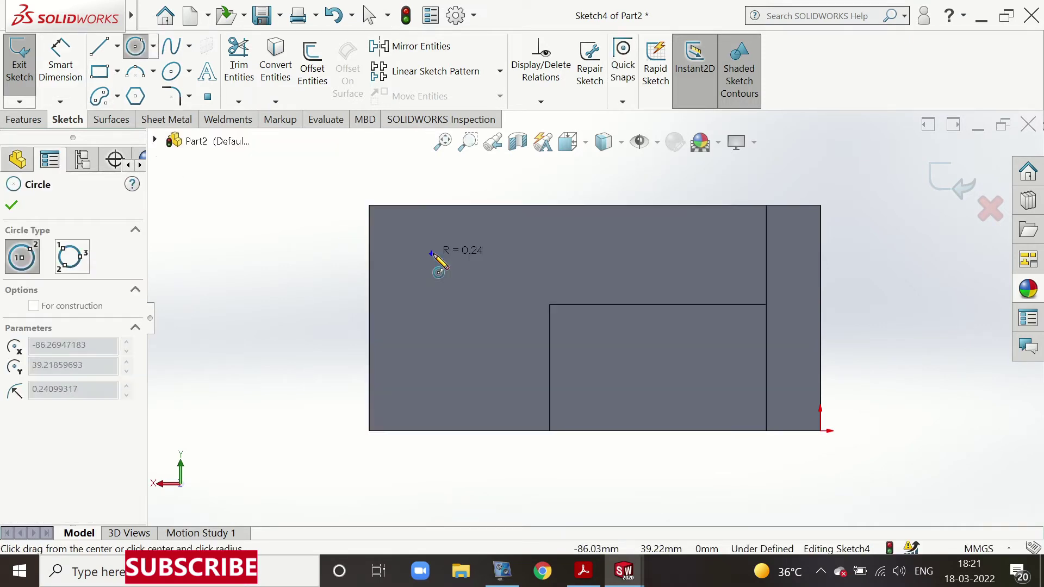
click(446, 288)
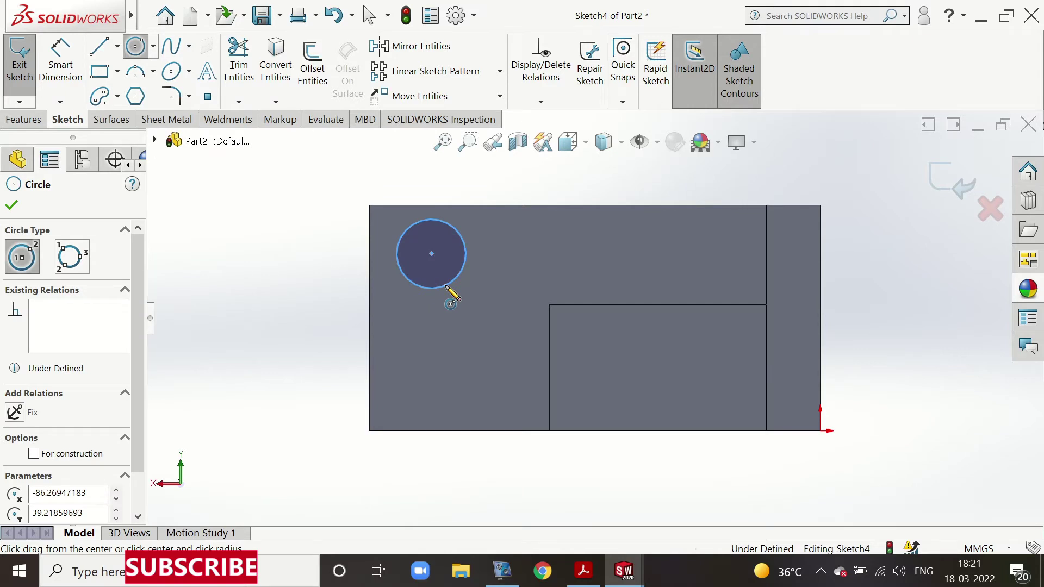
right_click(295, 255)
click(332, 267)
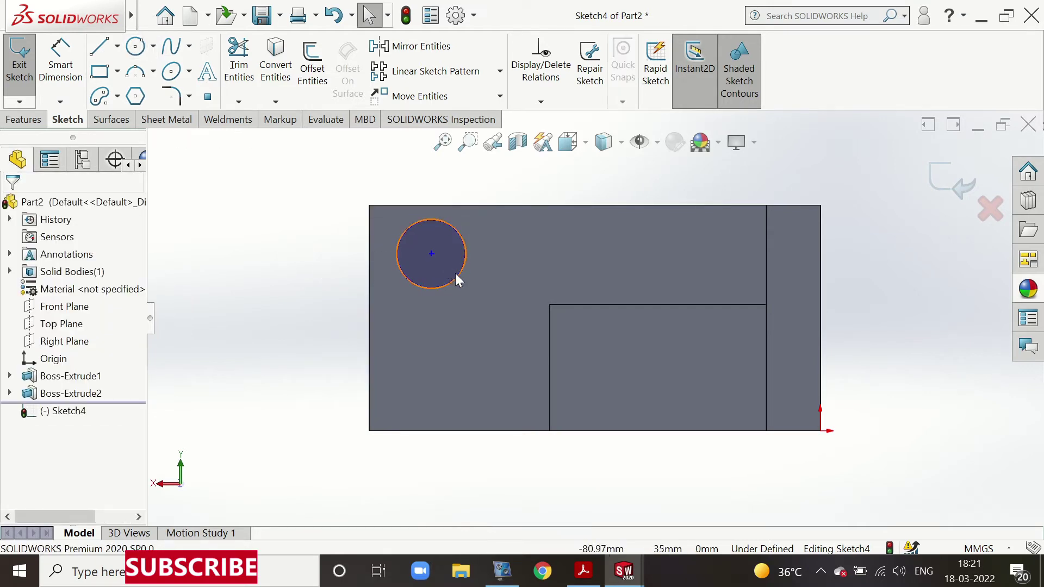
click(458, 278)
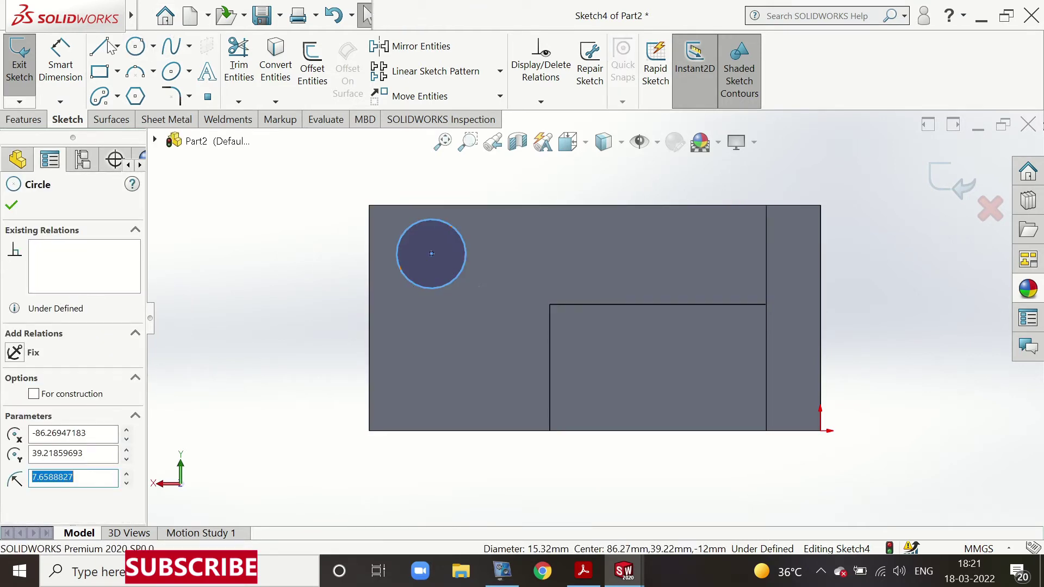
Dimension the circle's diameter to 15 mm
click(74, 56)
click(396, 259)
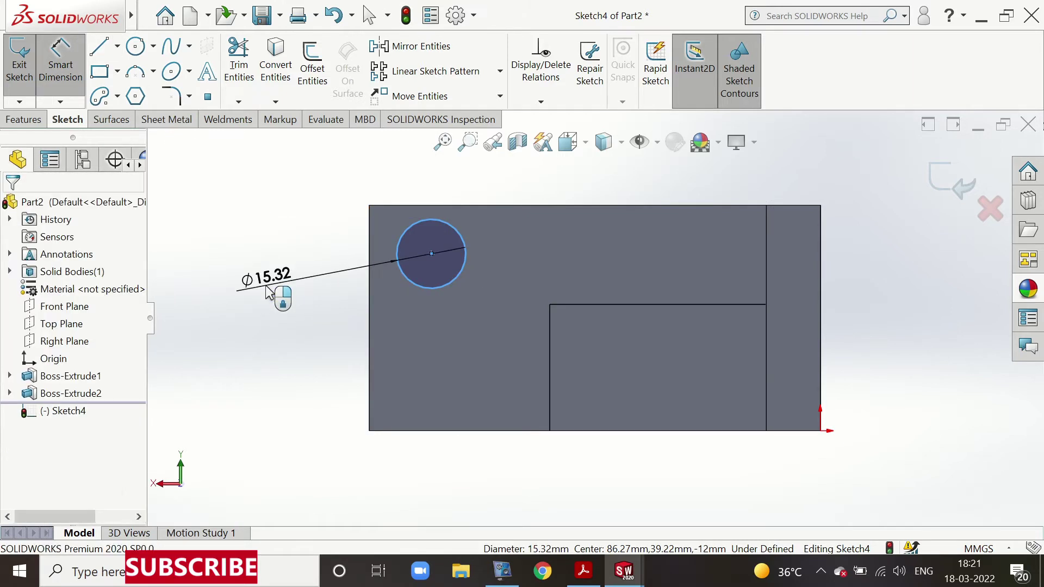
click(267, 286)
text(15)
key(Return)
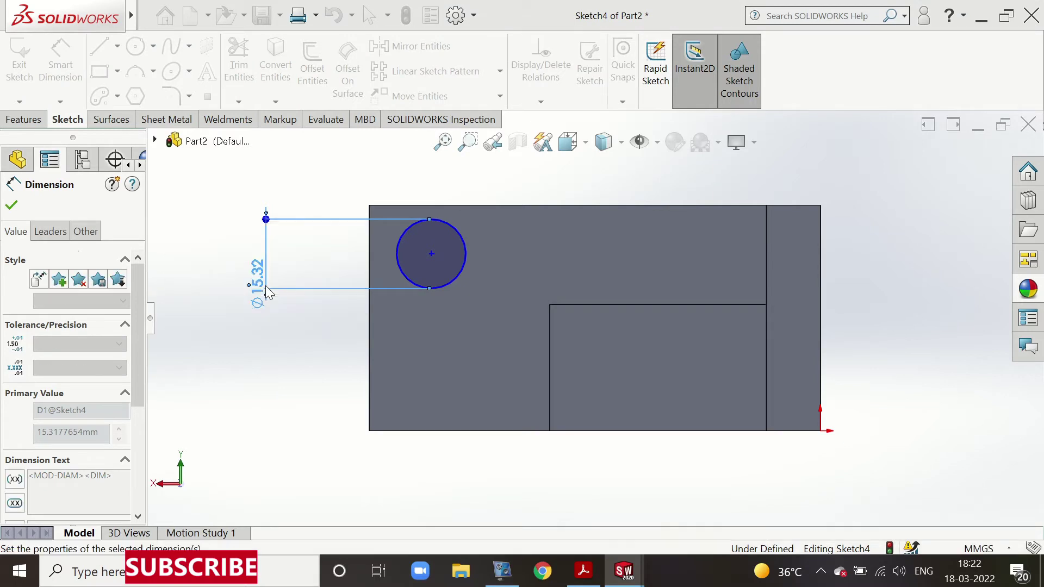
Locate the circle centre 20 mm from the end edge and 20 mm from the side edge
click(432, 255)
click(370, 289)
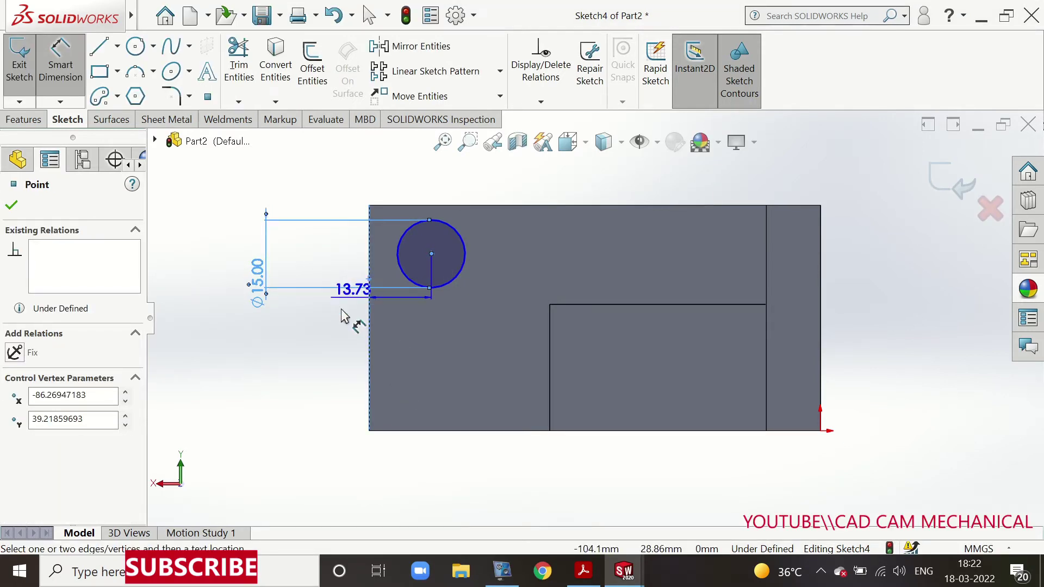
click(328, 322)
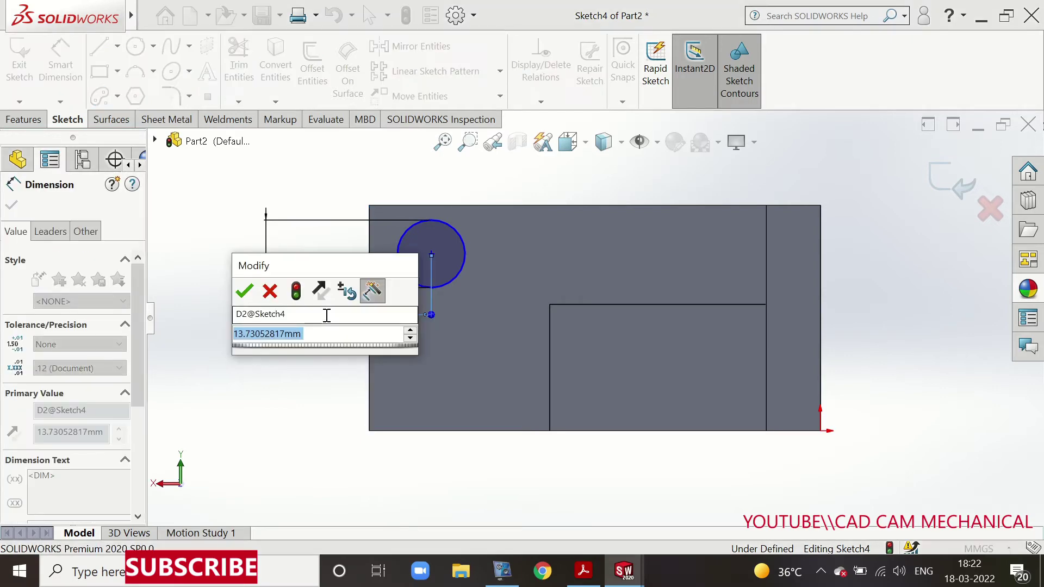
text(20.00mm)
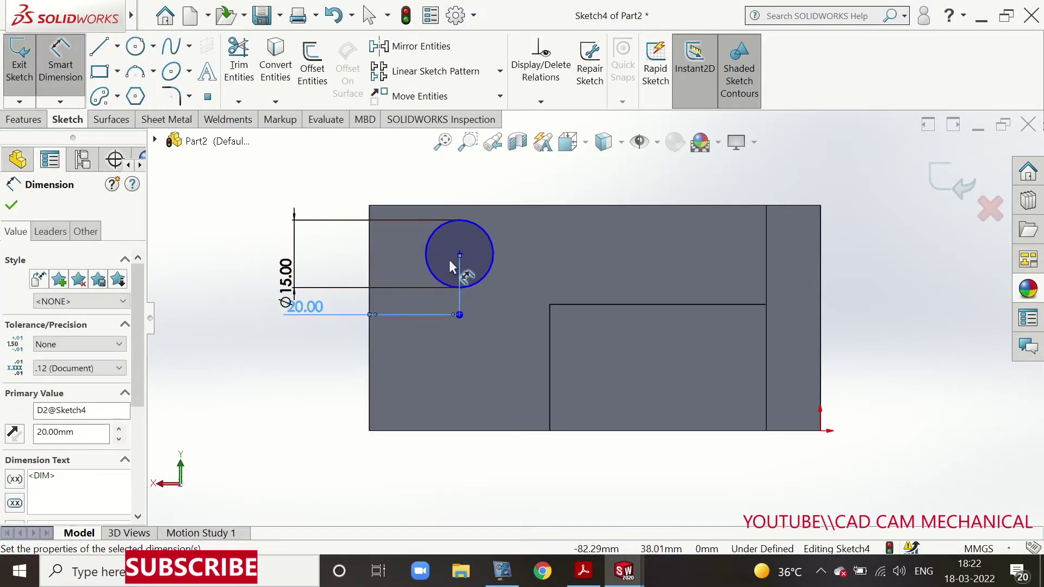
click(461, 254)
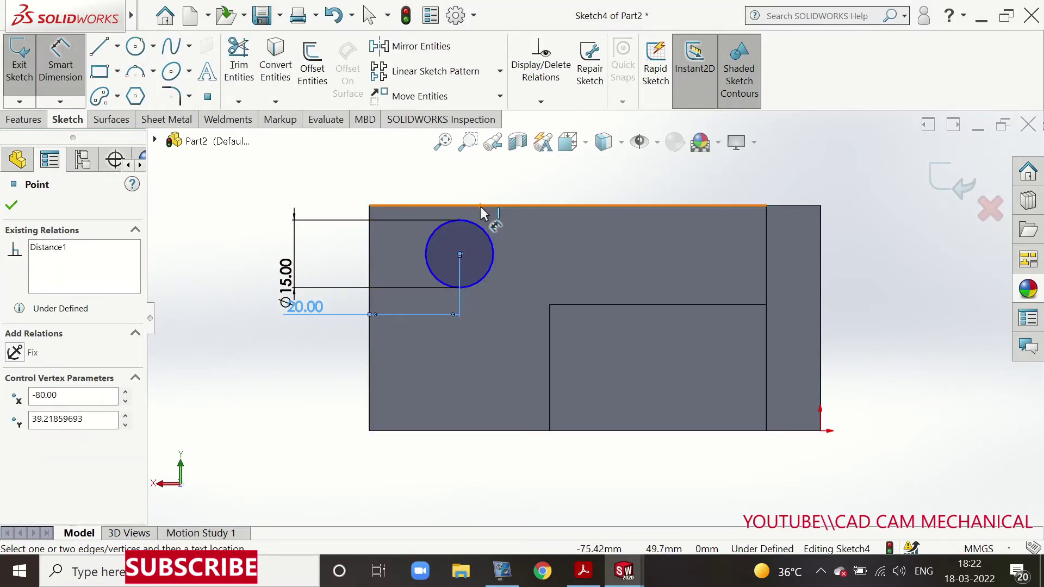
click(481, 206)
click(455, 169)
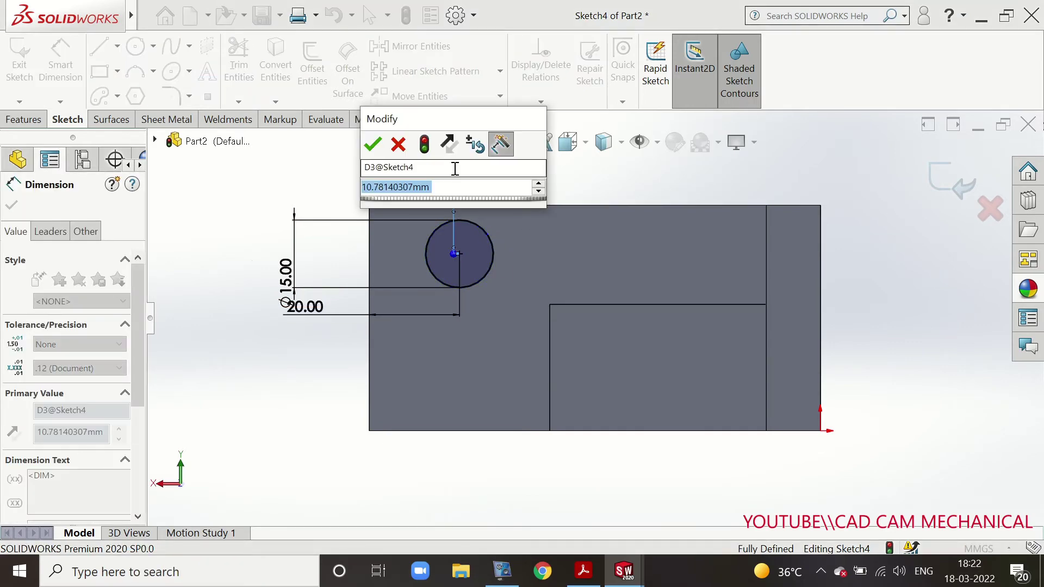
text(20)
key(Return)
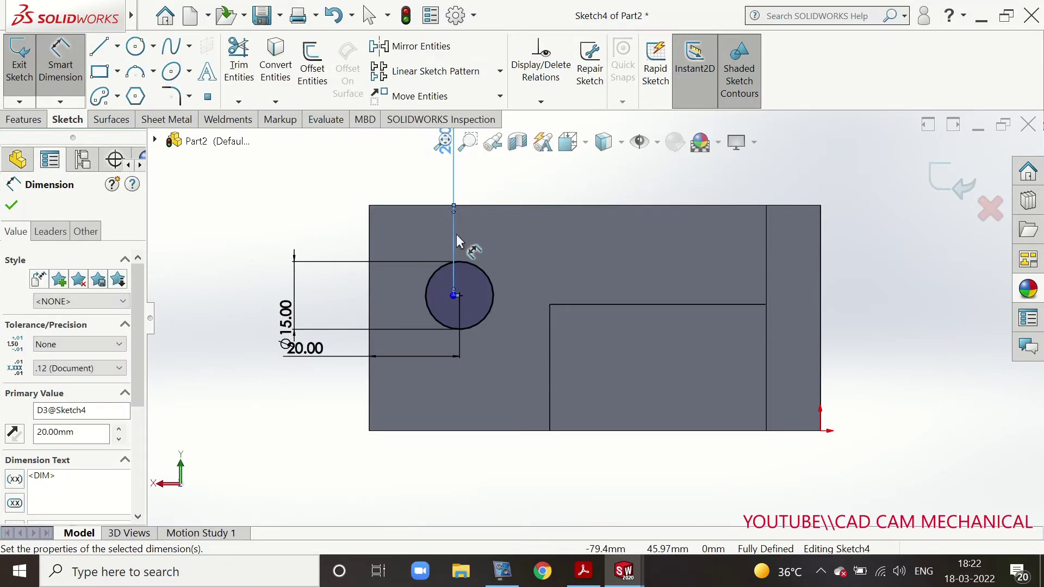
click(19, 60)
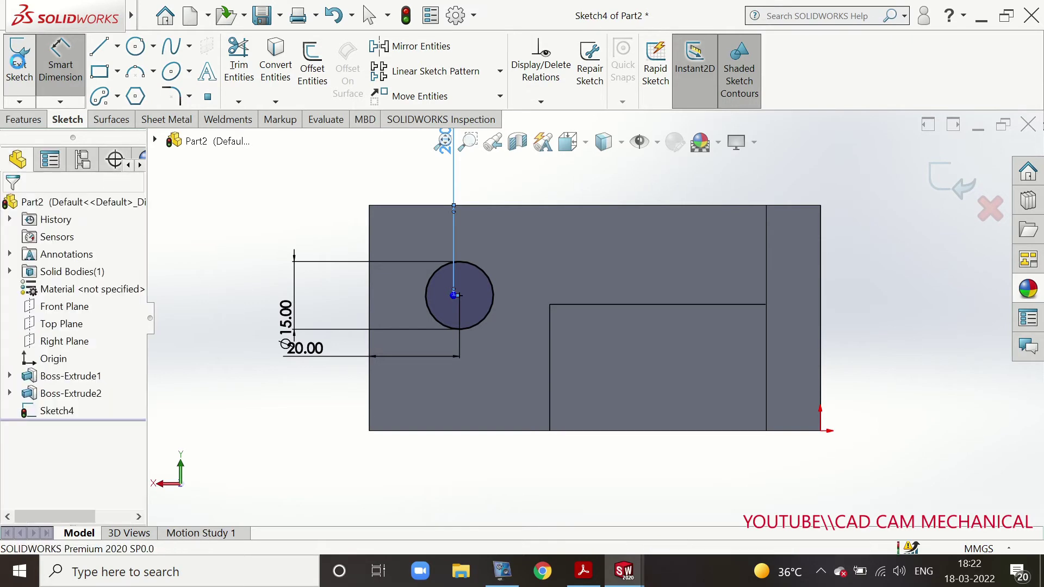
middle_drag(527, 336, 535, 305)
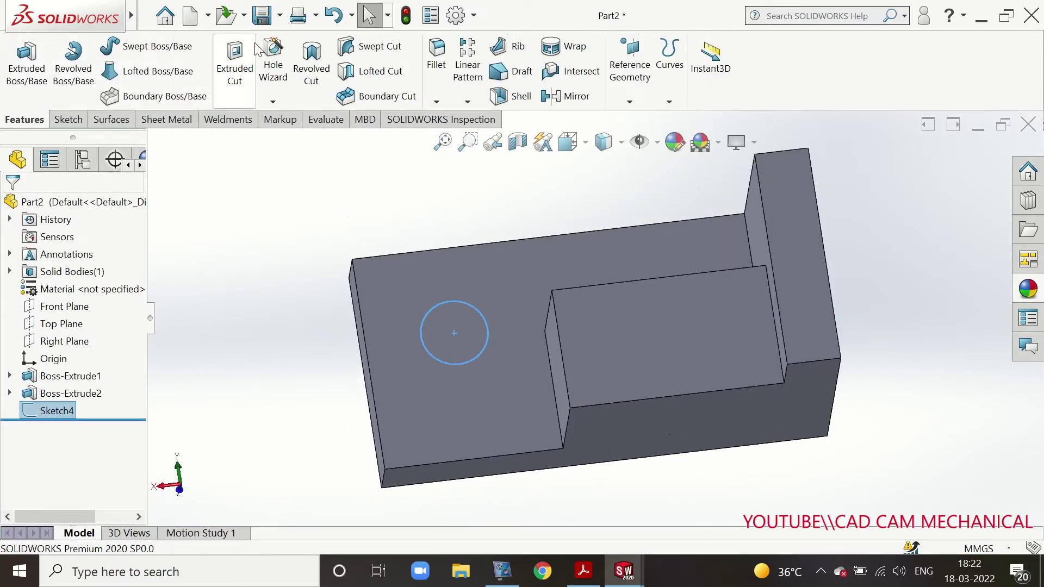
Cut the circle Through All into the base plate as Cut-Extrude1
click(235, 57)
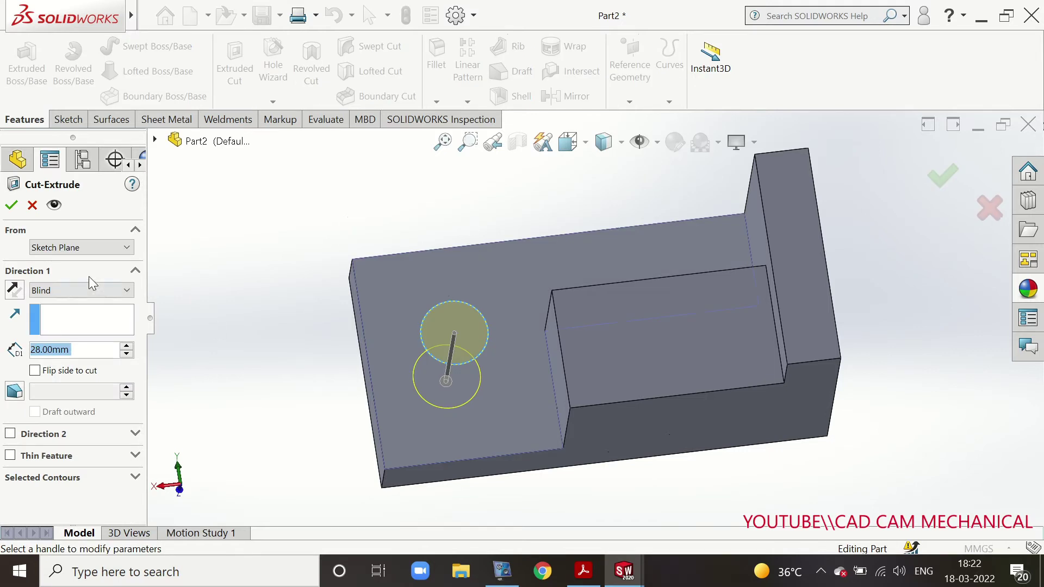
click(98, 292)
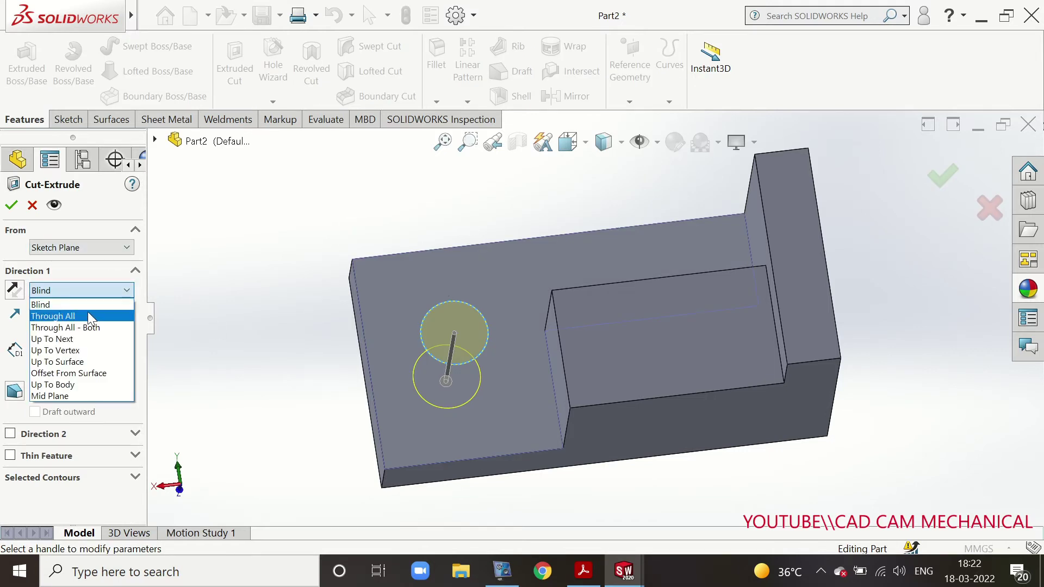
click(87, 312)
click(13, 208)
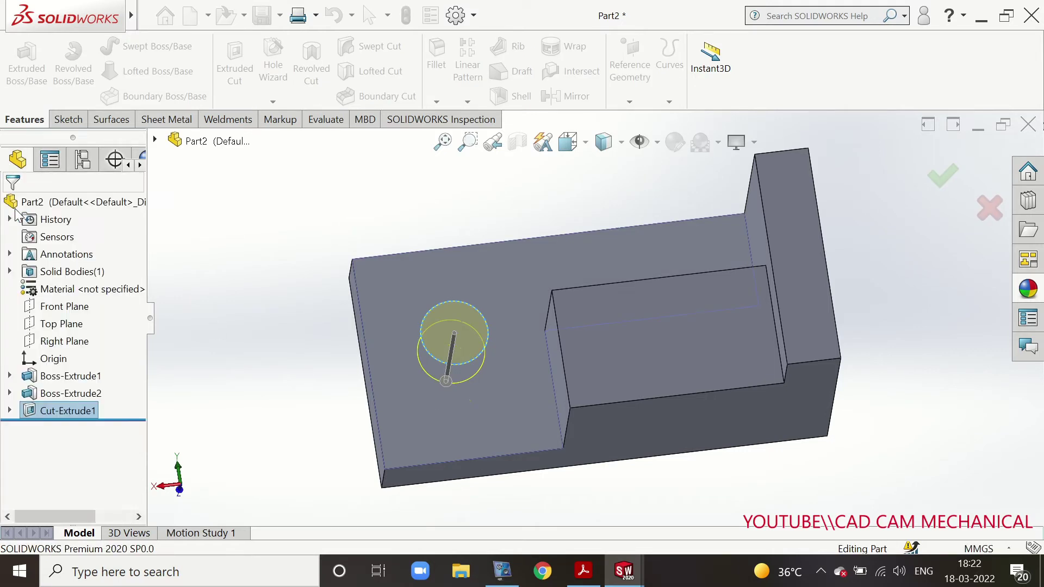
mouse_move(537, 380)
middle_down()
mouse_move(531, 390)
mouse_move(594, 443)
mouse_move(628, 358)
middle_up()
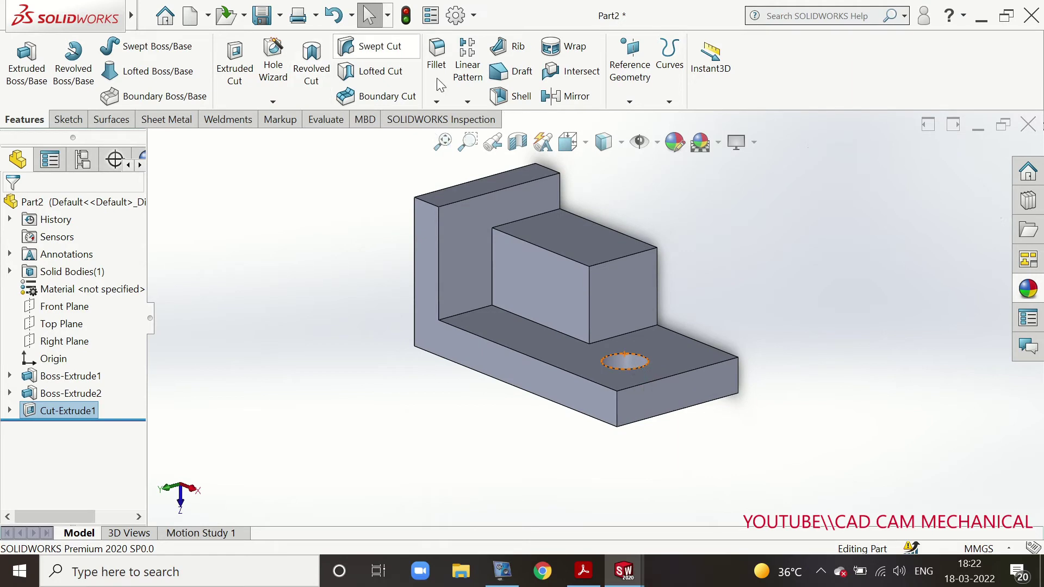
click(436, 102)
Fillet the base plate's outer corner edge with a 20 mm radius, then view the reference PDF
click(445, 120)
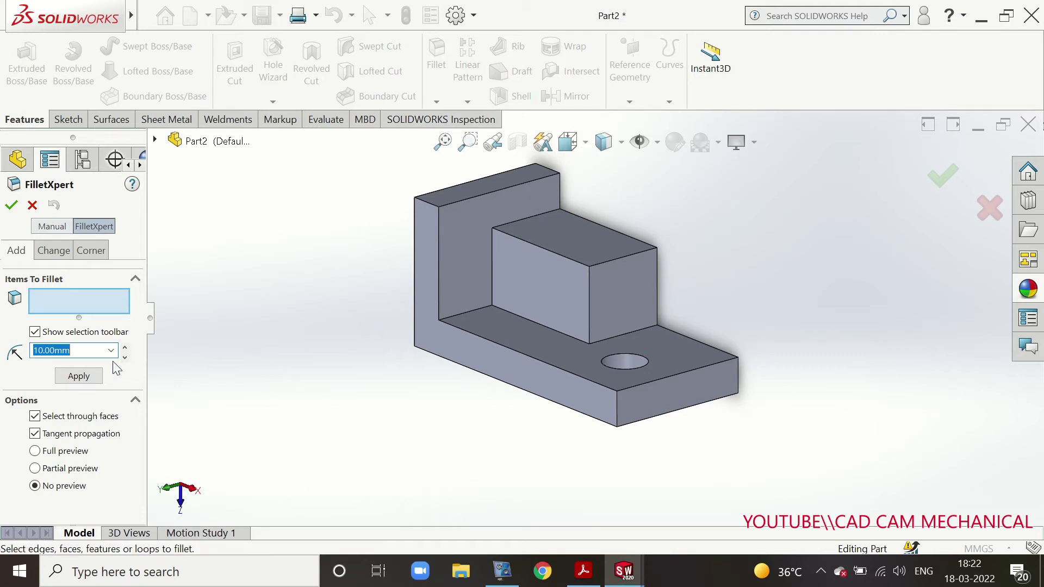
text(20)
click(616, 406)
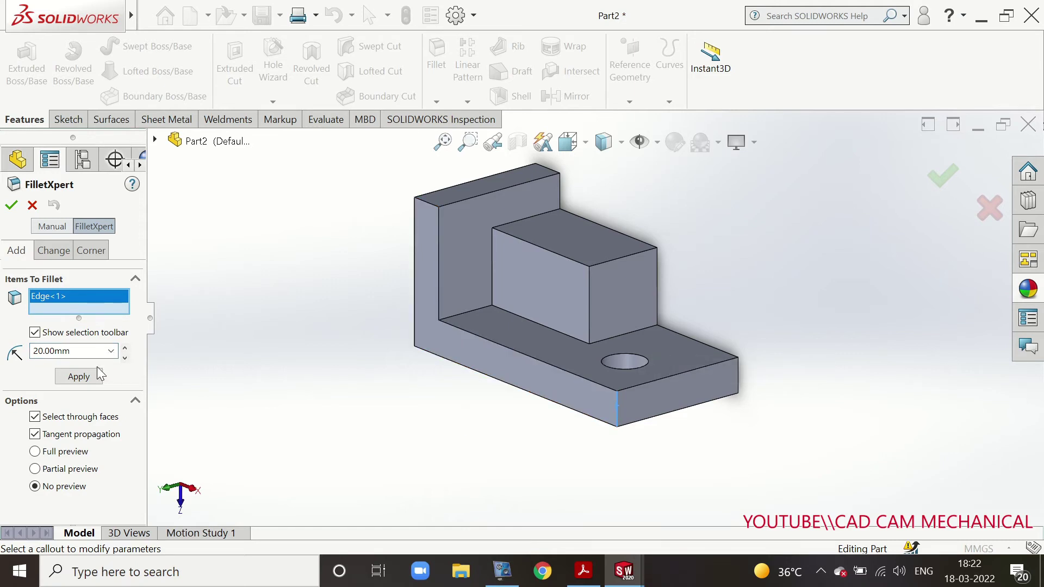
click(79, 377)
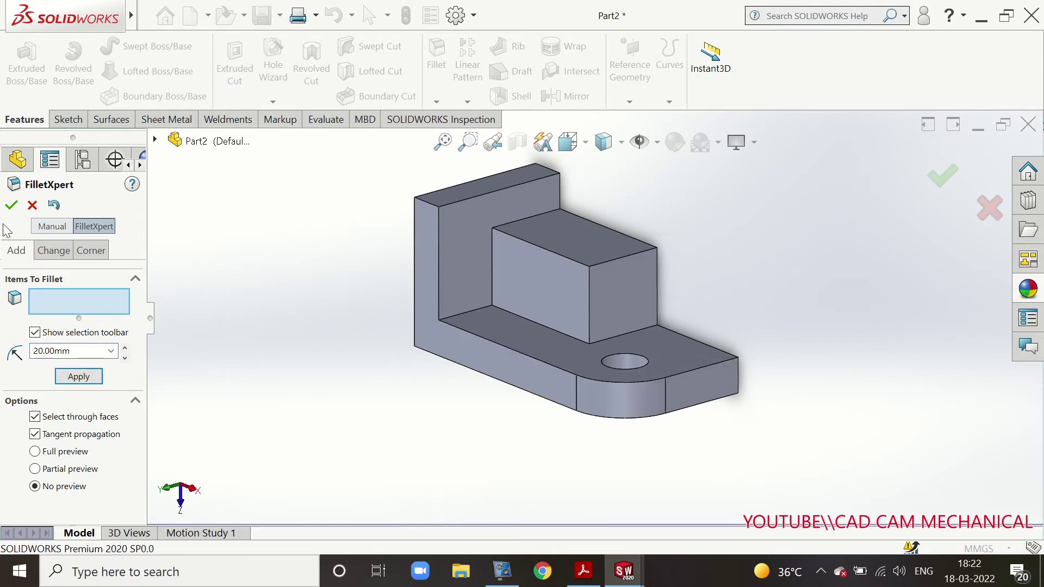
click(12, 209)
middle_drag(481, 354, 553, 444)
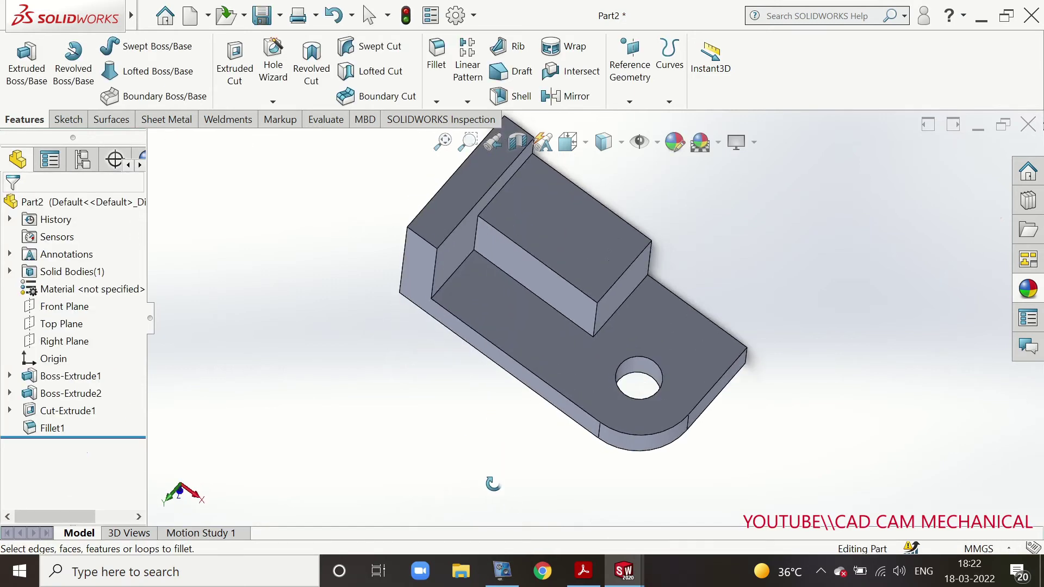
click(598, 575)
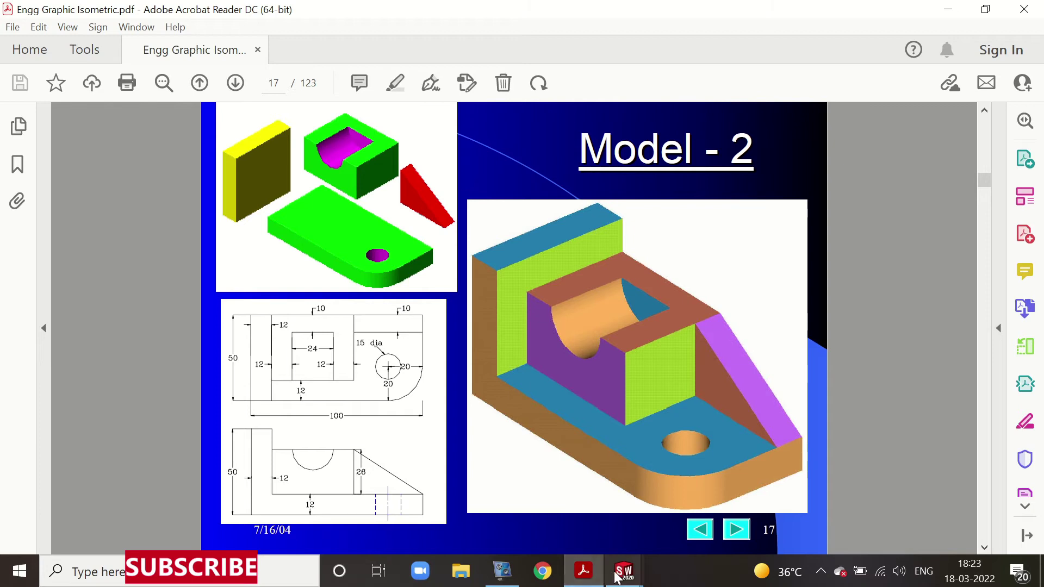
Switch from Acrobat Reader back to the Part2 model window in SOLIDWORKS
click(617, 578)
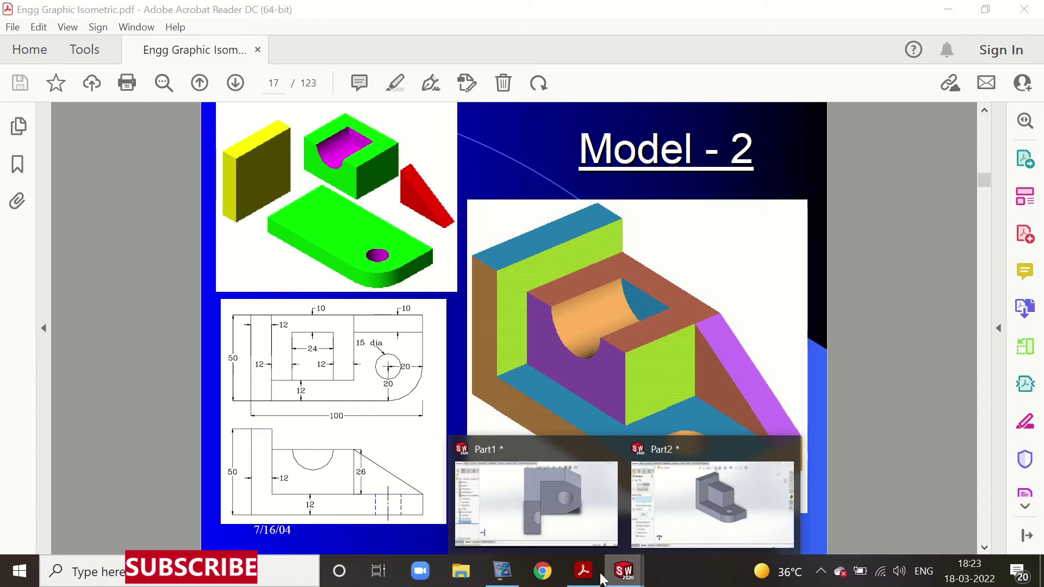
click(598, 577)
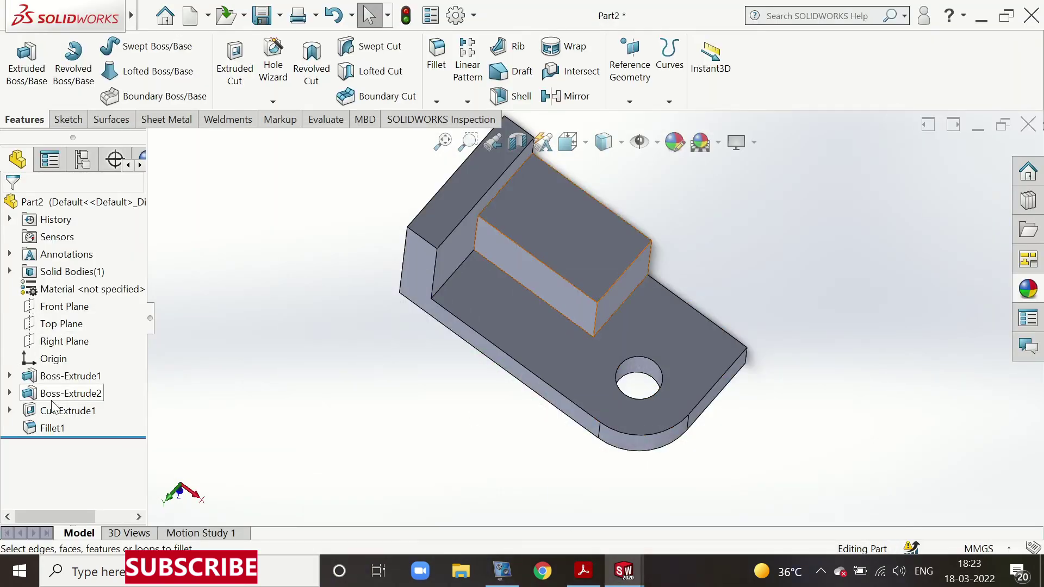
Edit Boss-Extrude2 to deepen the raised block from 28 mm to 38 mm
click(71, 394)
right_click(69, 395)
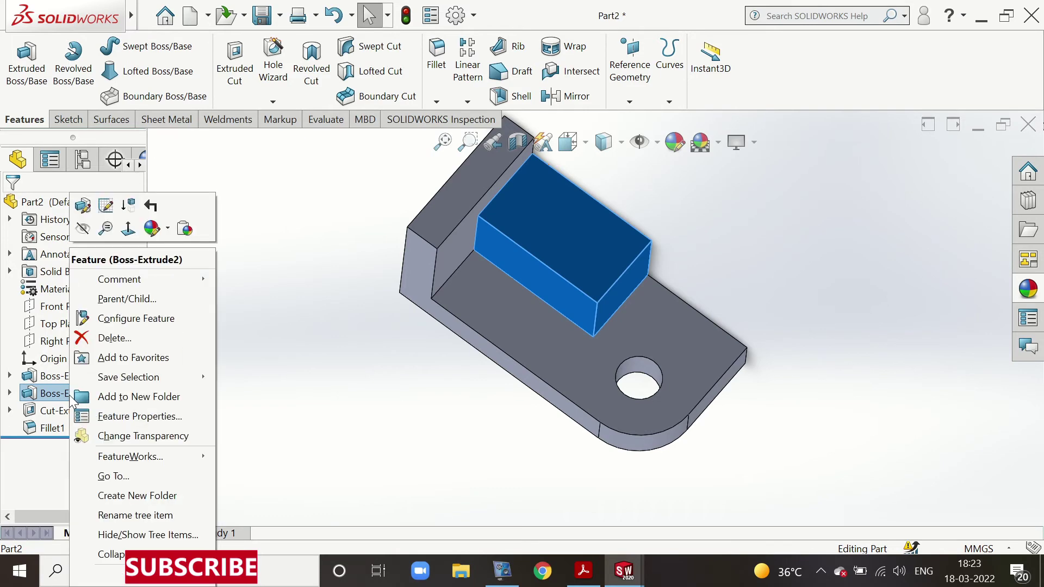
click(83, 207)
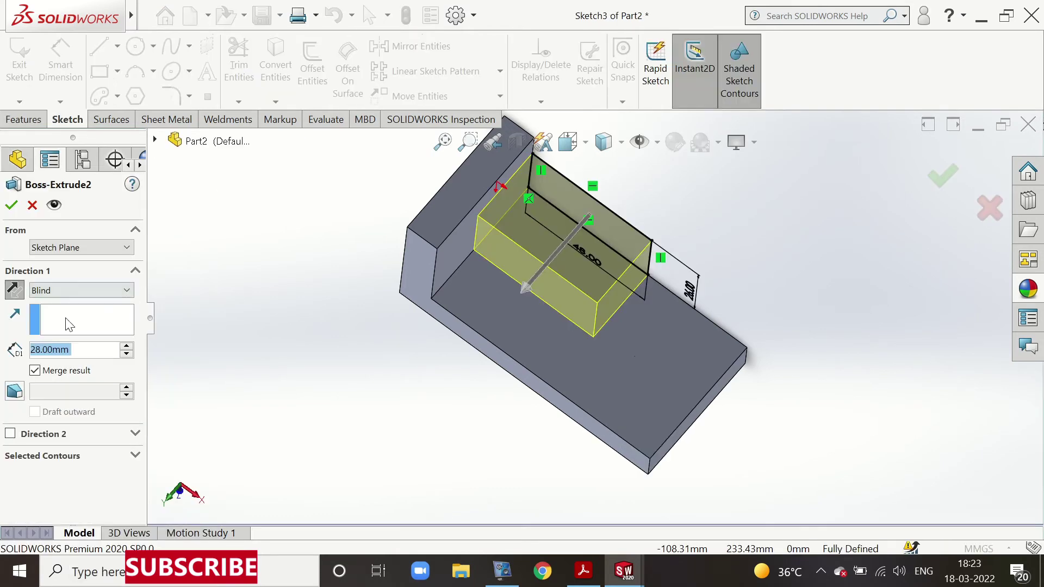
text(3)
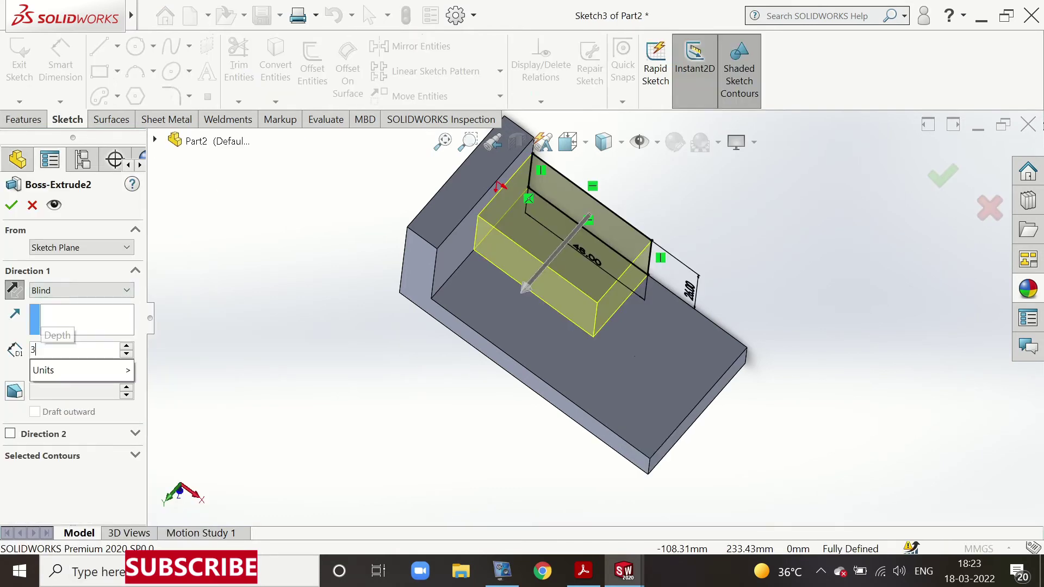
text(8)
key(Return)
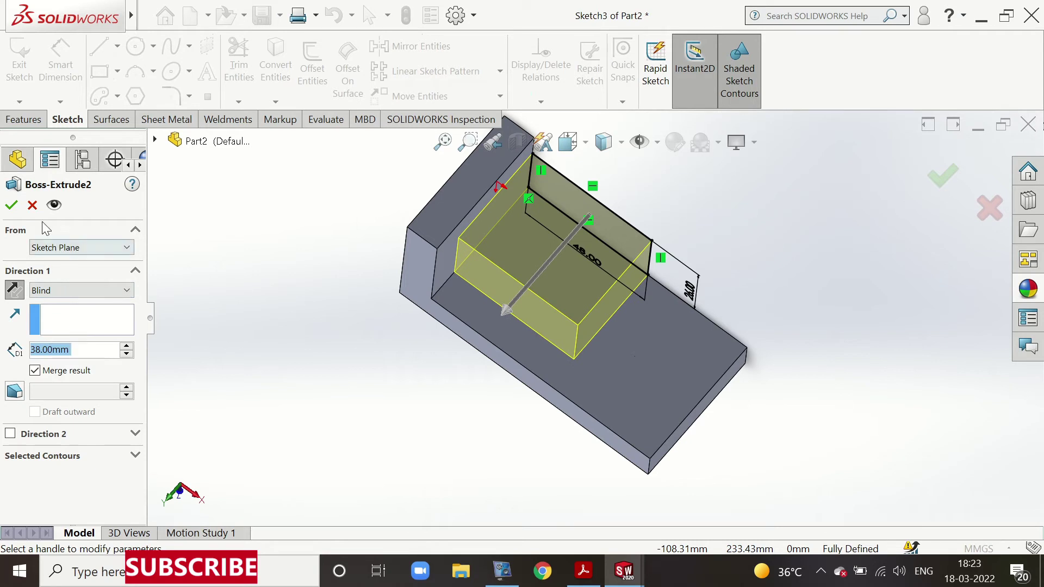
click(10, 207)
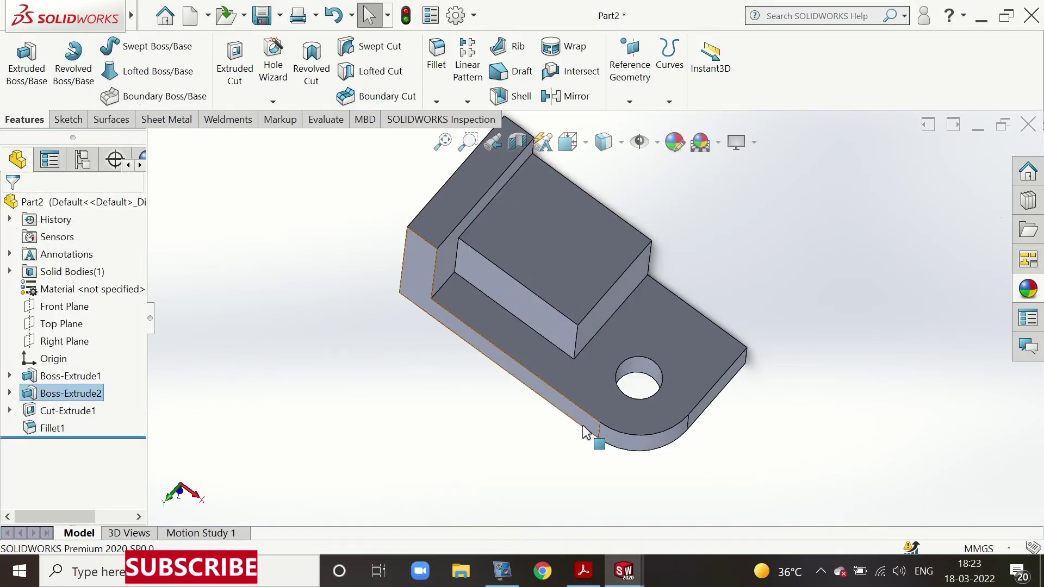
Start a new sketch on the raised block's front face
mouse_move(592, 400)
middle_down()
mouse_move(658, 311)
mouse_move(595, 260)
middle_up()
click(557, 329)
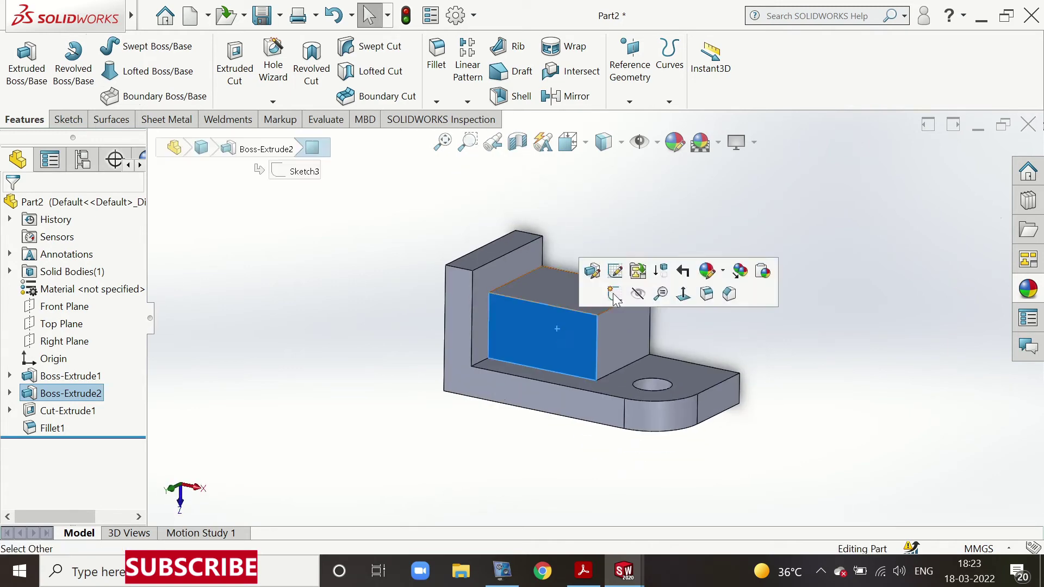
click(614, 294)
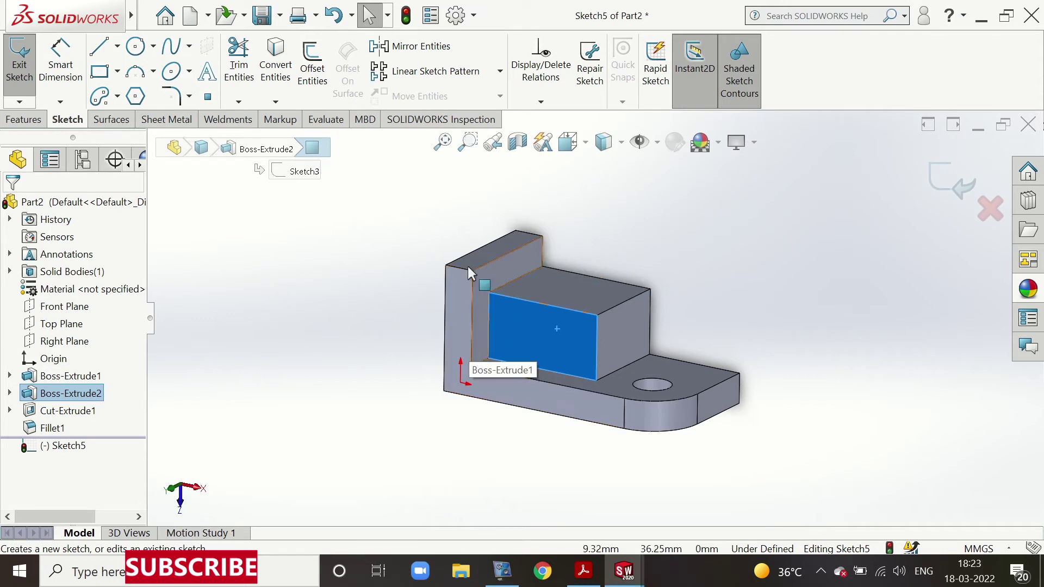
Draw a circle centred on the top edge of the block's front face
click(141, 50)
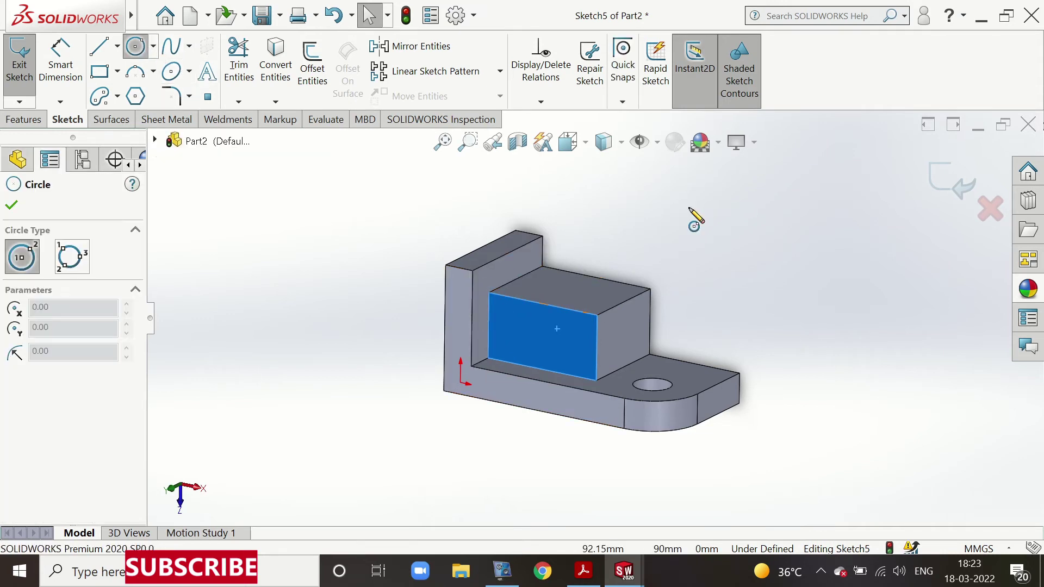
scroll(561, 338, down, 2)
scroll(561, 320, down, 2)
scroll(623, 314, down, 2)
middle_drag(624, 313, 619, 312)
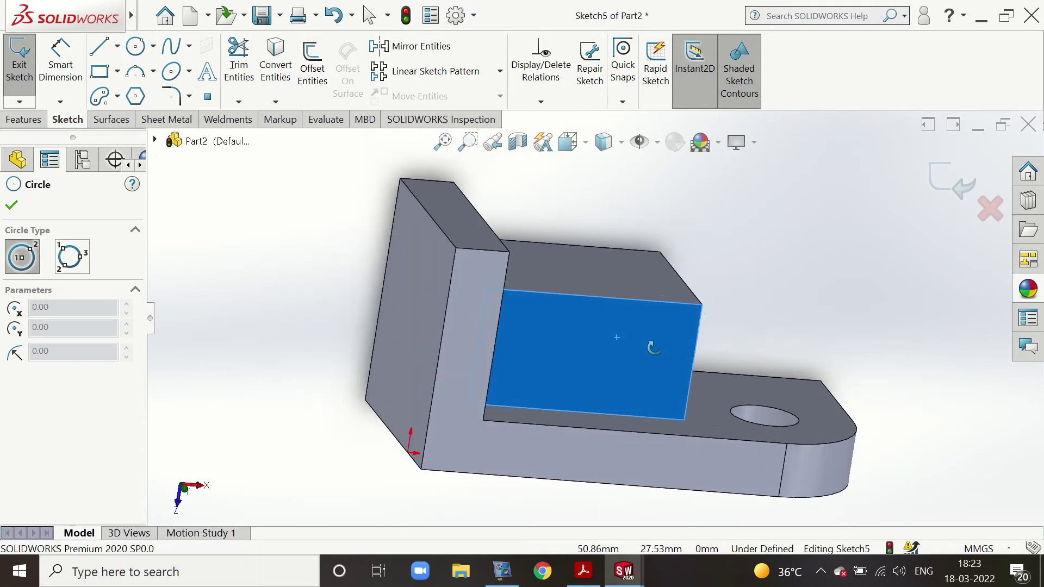
click(577, 282)
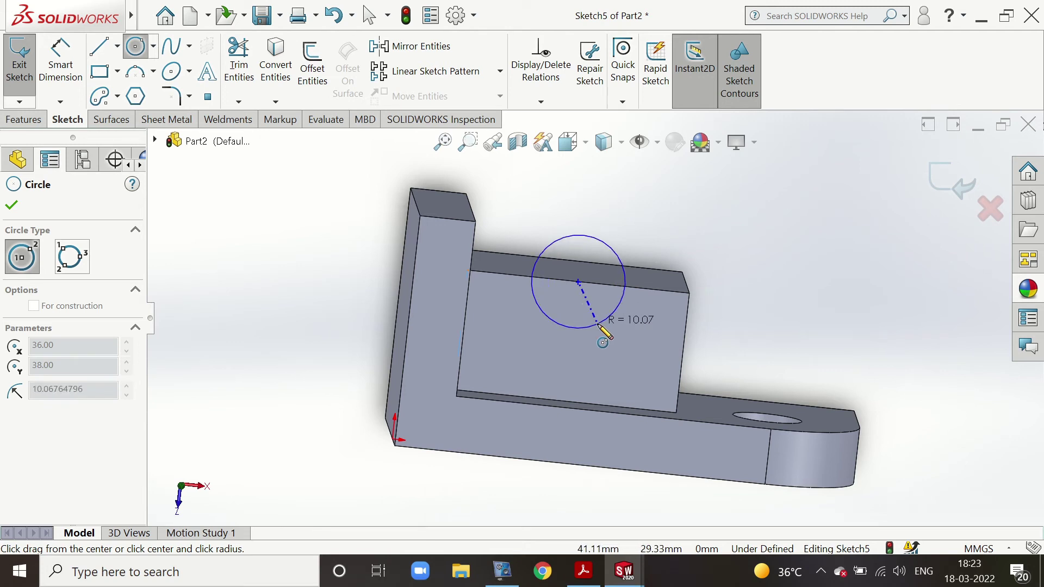
click(598, 325)
right_click(749, 311)
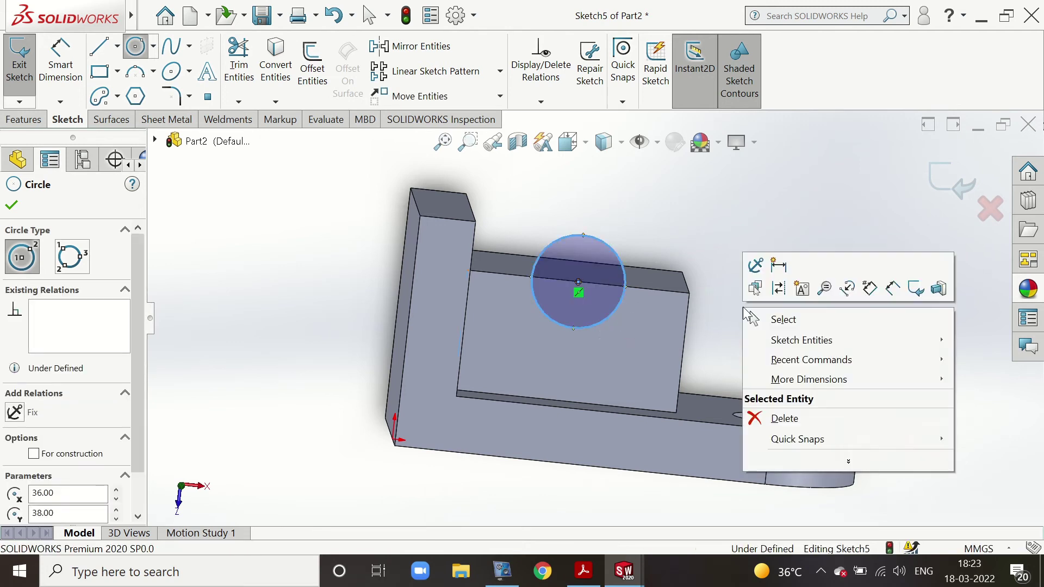
key(Escape)
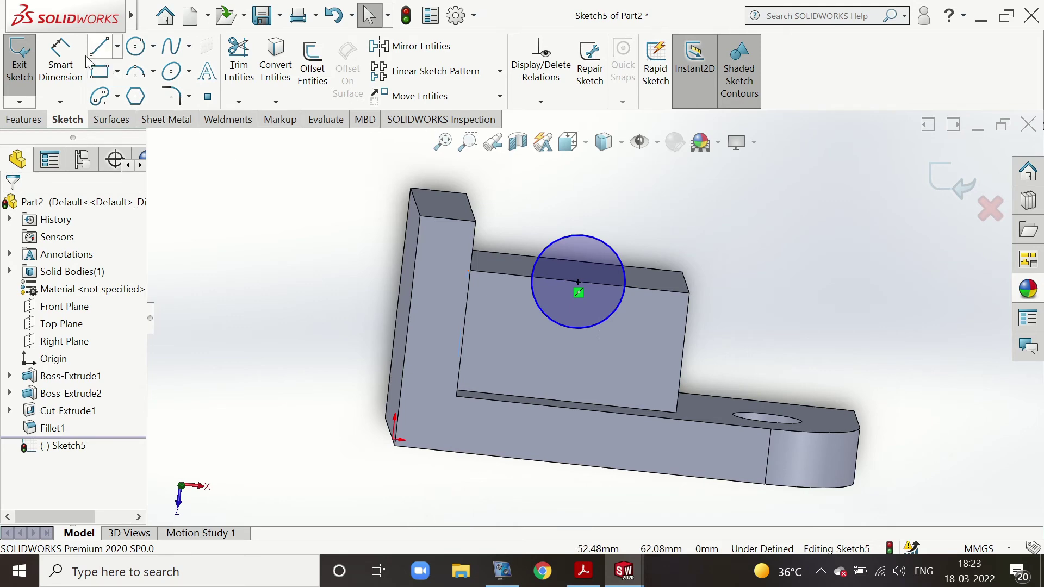
Dimension the circle to 24 mm diameter and exit the sketch
click(59, 60)
click(610, 245)
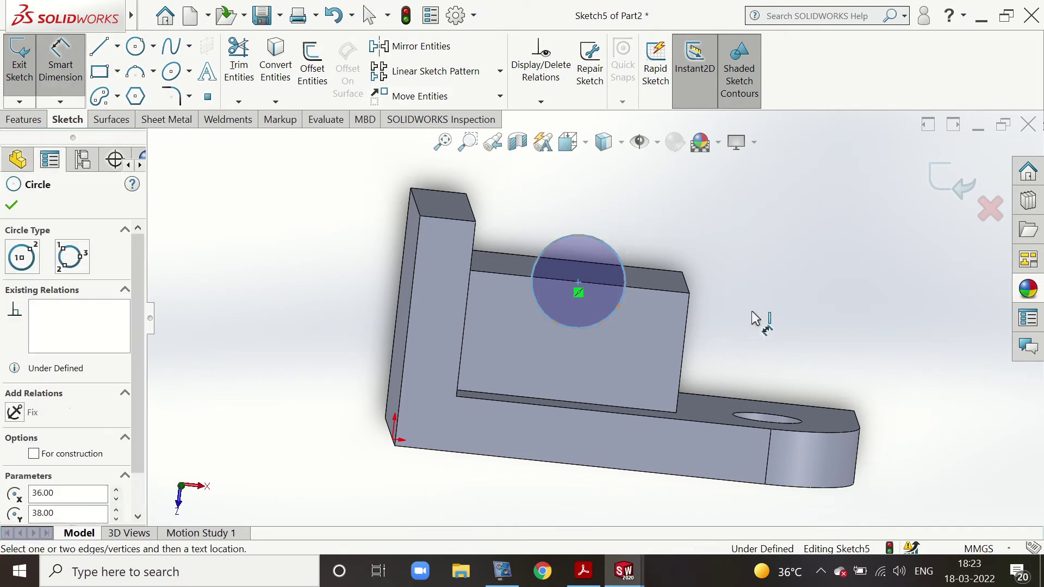
click(818, 373)
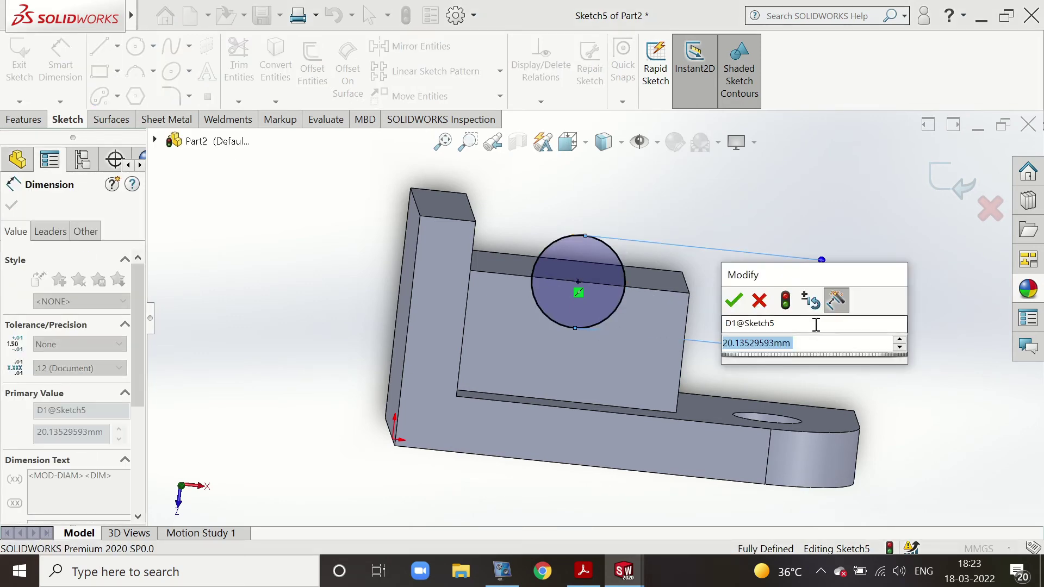
text(24)
key(Return)
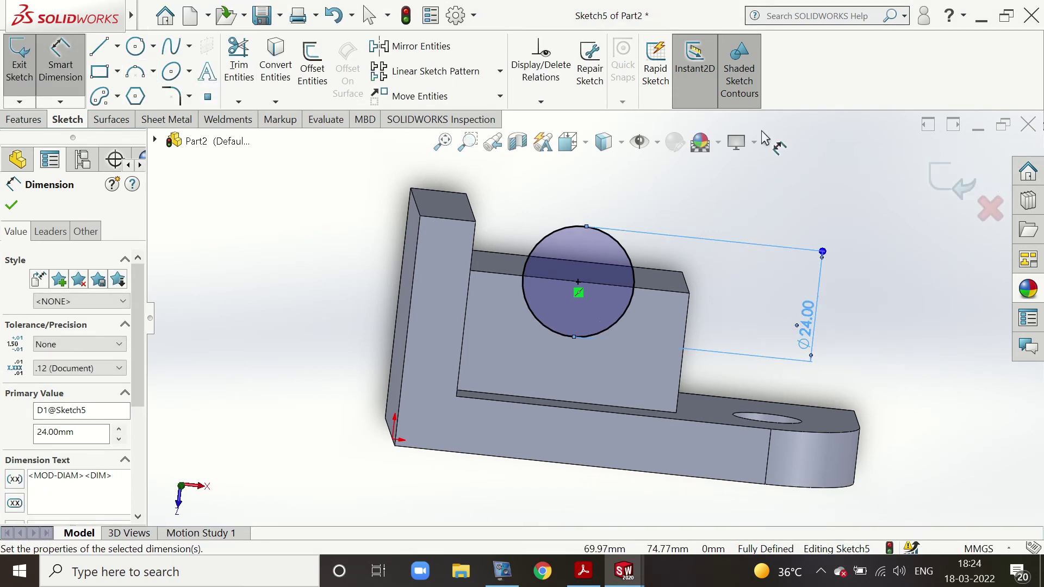
click(963, 197)
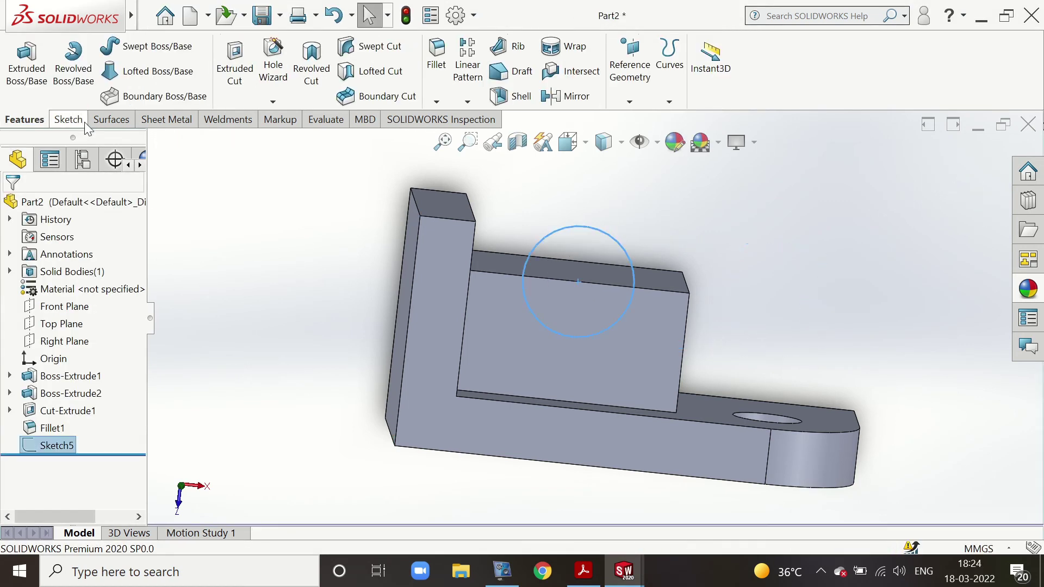
Extrude-cut Sketch5 blind 28 mm to carve the half-round groove through the block
click(234, 64)
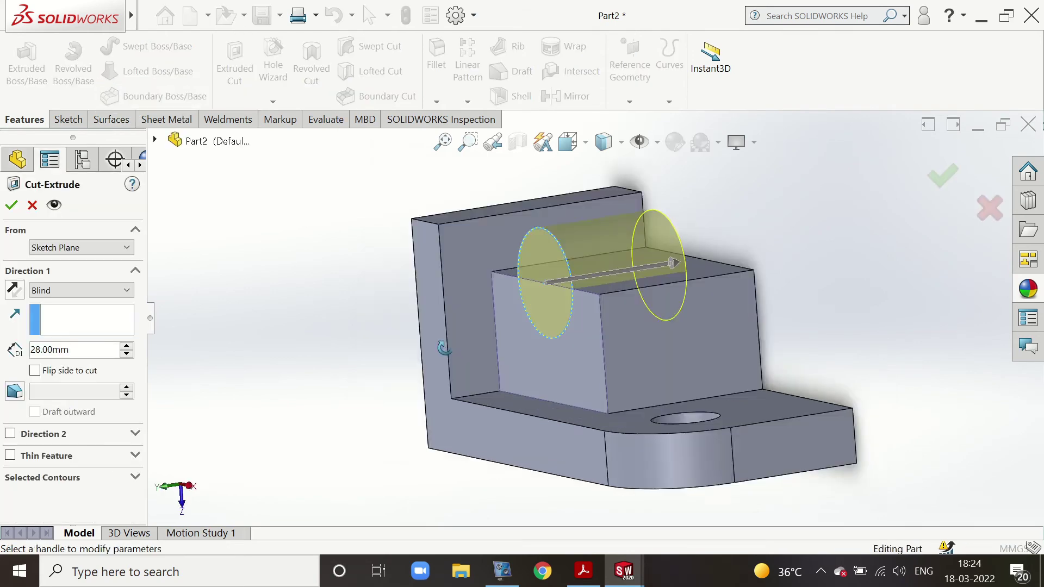
mouse_move(444, 348)
middle_down()
mouse_move(450, 371)
mouse_move(475, 375)
mouse_move(479, 395)
middle_up()
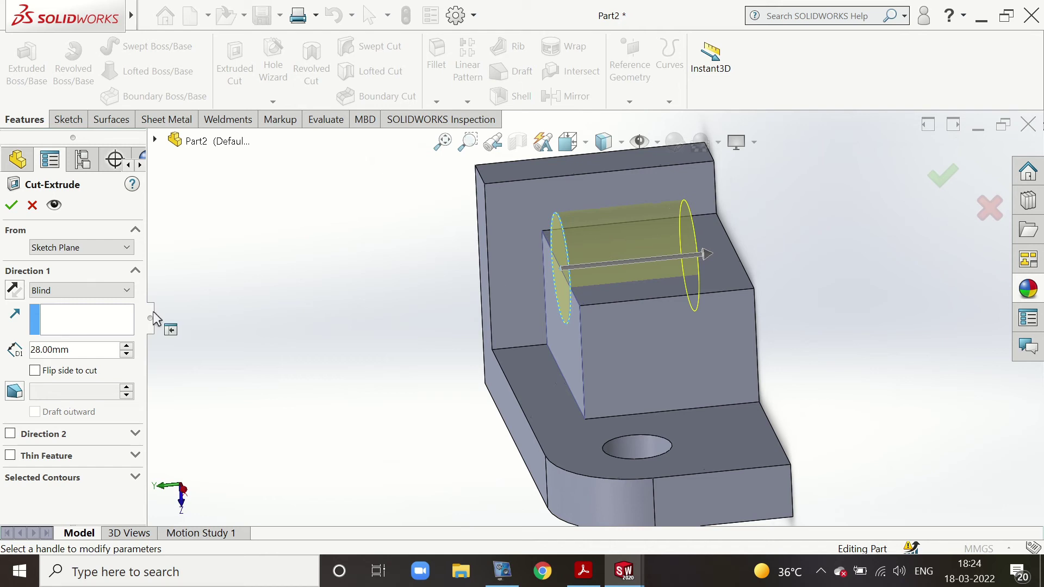
click(12, 205)
mouse_move(670, 306)
middle_down()
mouse_move(639, 321)
mouse_move(720, 311)
mouse_move(674, 332)
mouse_move(625, 326)
mouse_move(570, 242)
mouse_move(544, 339)
middle_up()
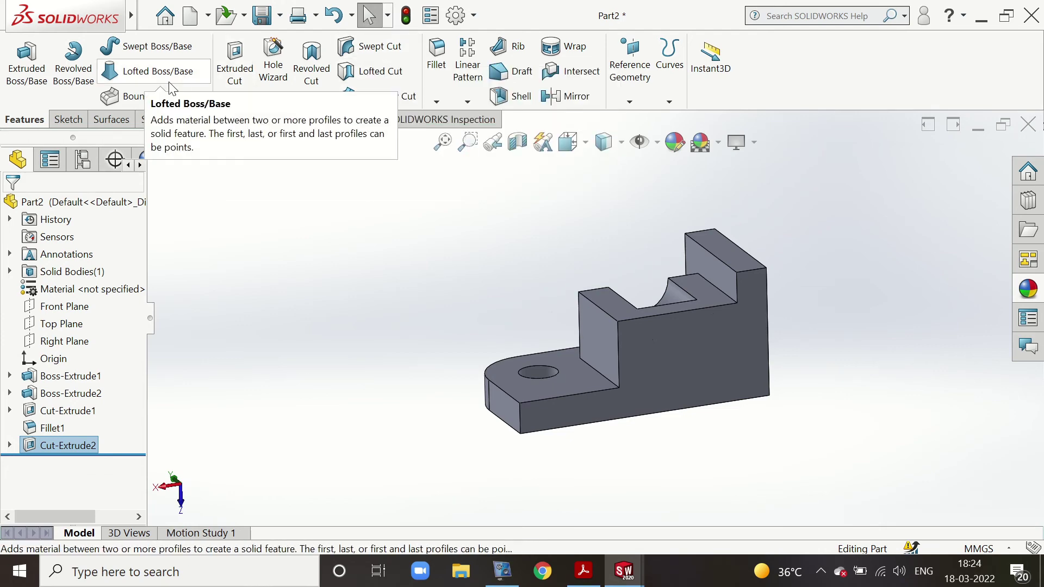
Cancel a trial Rib command and open Sketch6 on the L-shaped side face
click(508, 46)
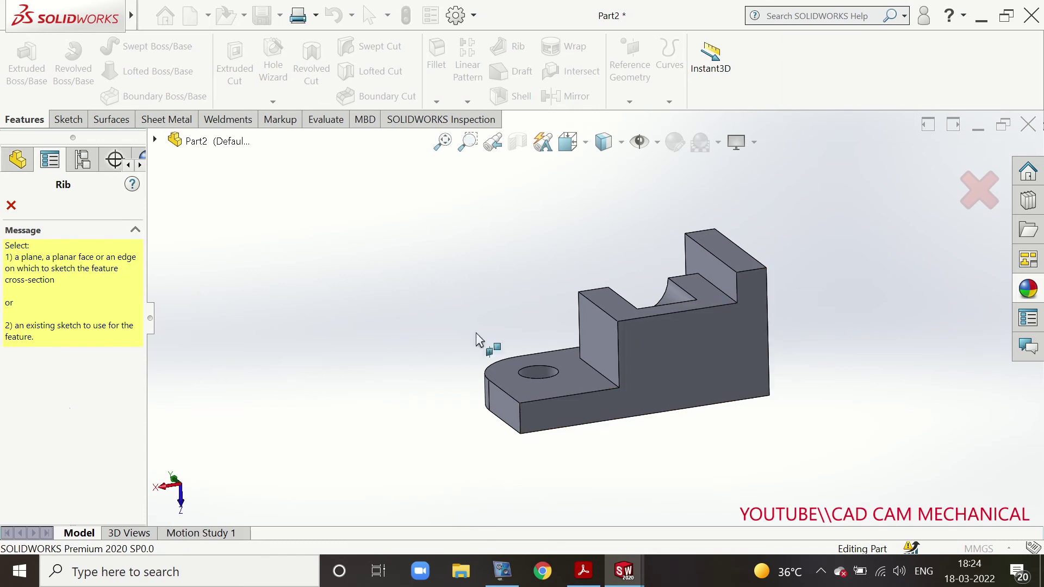
click(10, 212)
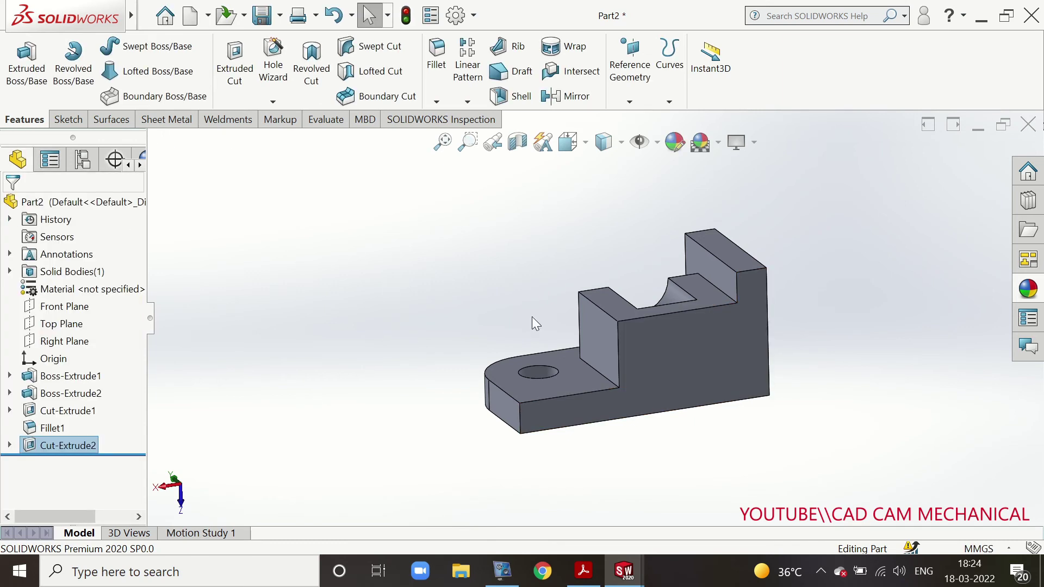
click(639, 371)
click(686, 345)
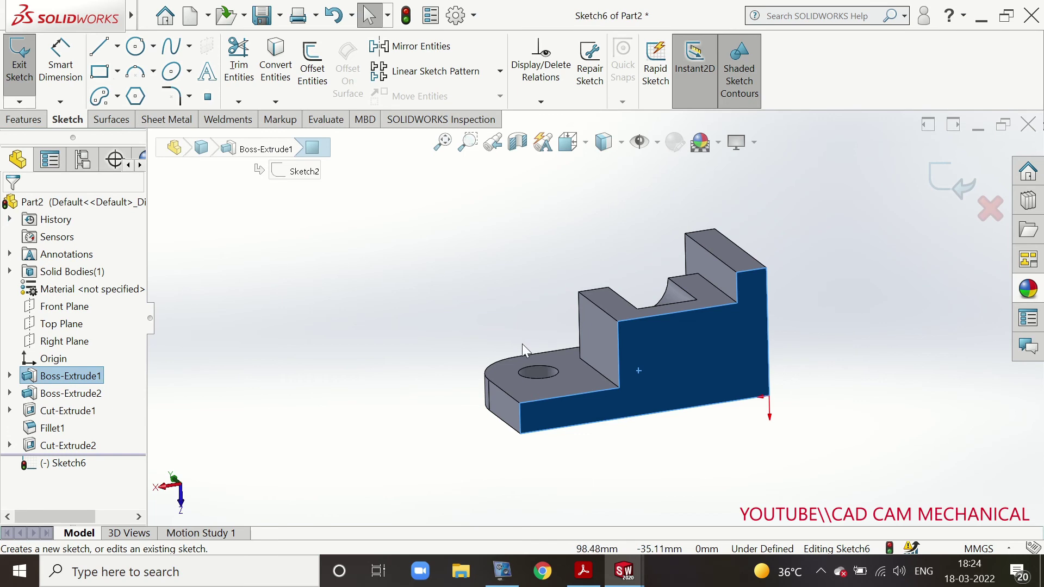
In normal view, draw the diagonal line from the inner corner to the block's upper corner
key(ctrl+8)
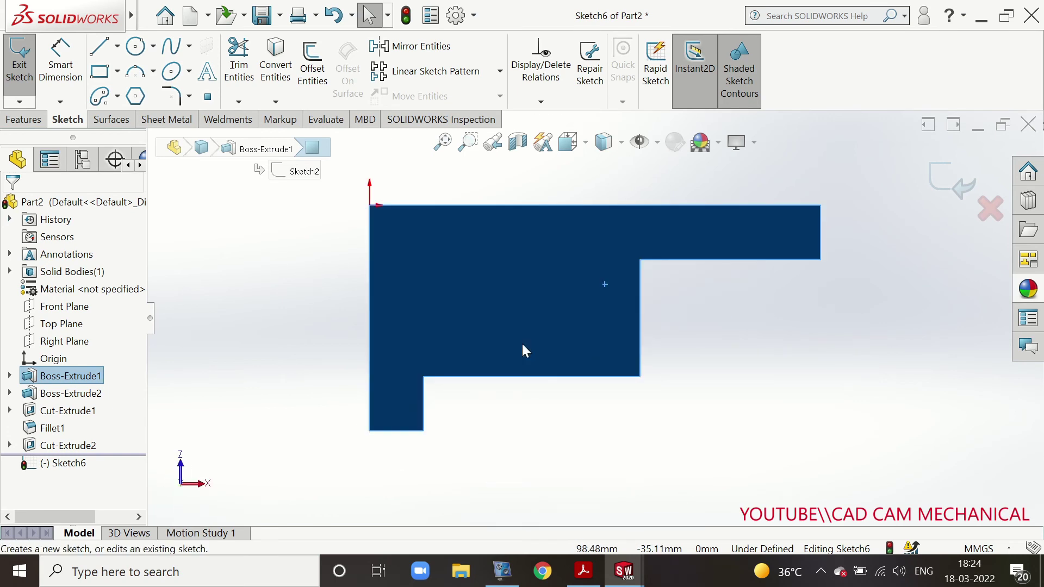
key(l)
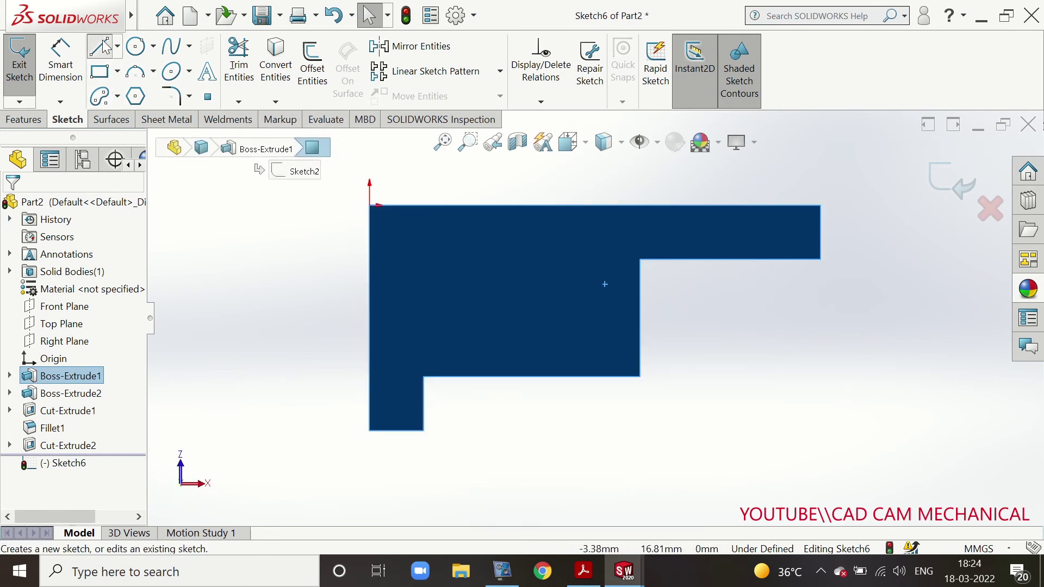
click(640, 377)
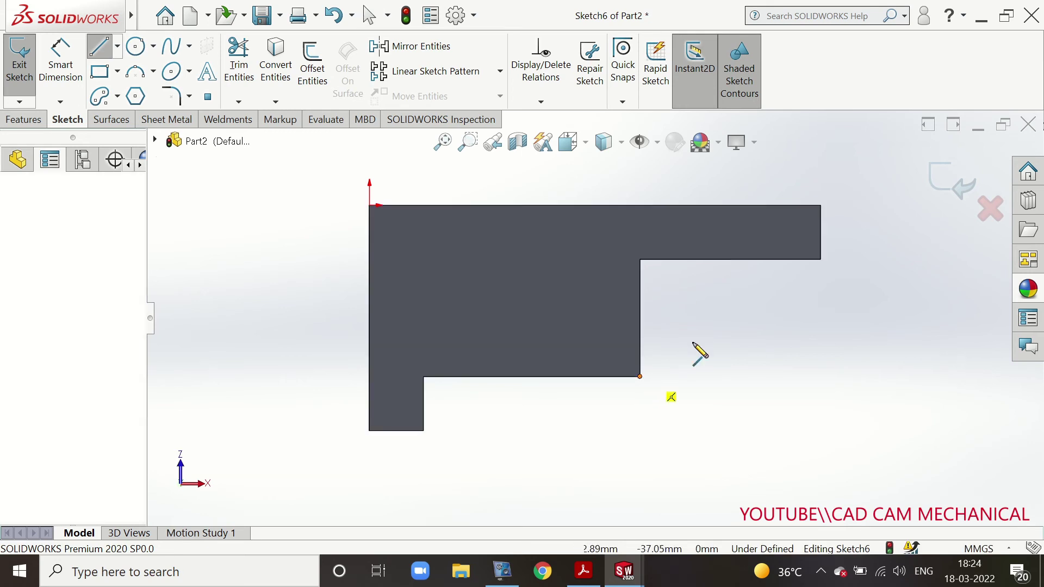
click(820, 260)
right_click(814, 358)
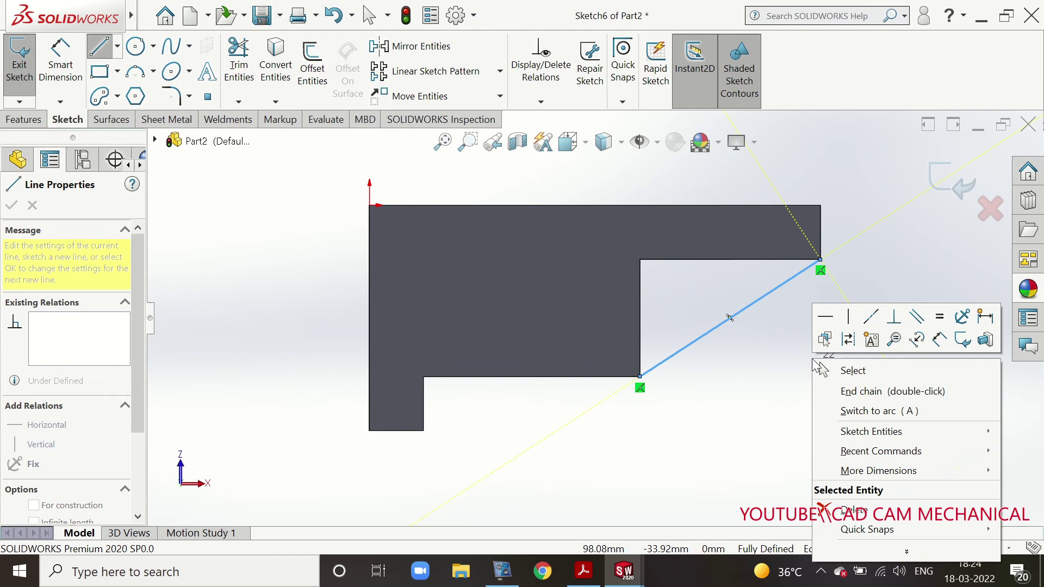
click(846, 380)
Add the vertical and base lines to close the triangle in the inner corner
key(l)
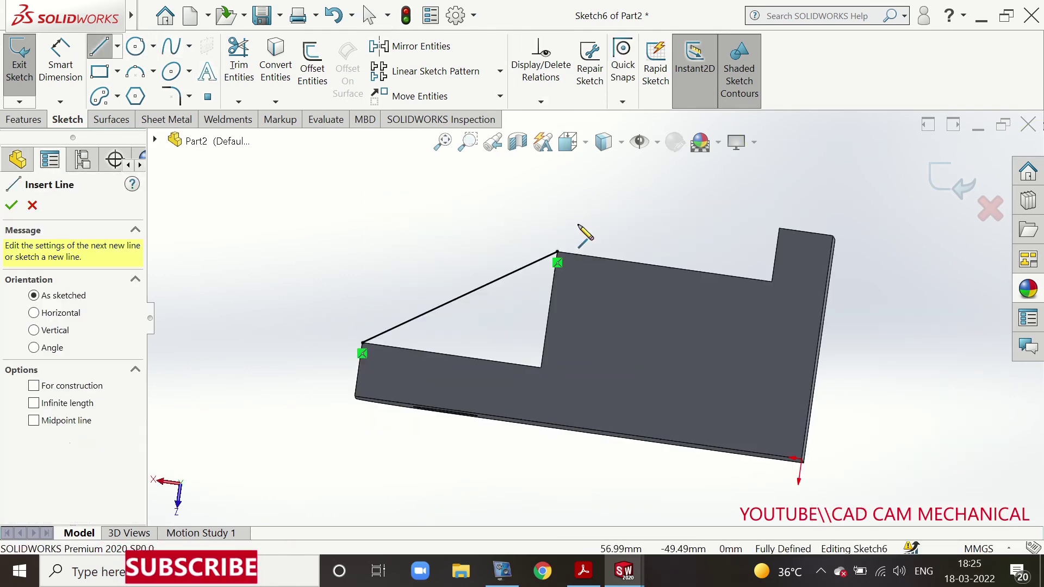
click(557, 252)
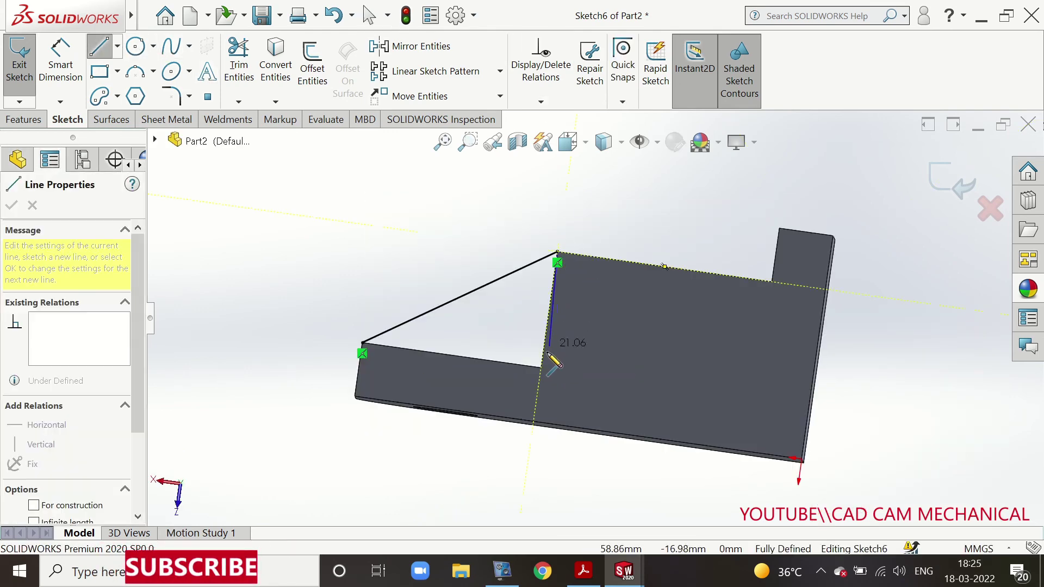
click(541, 368)
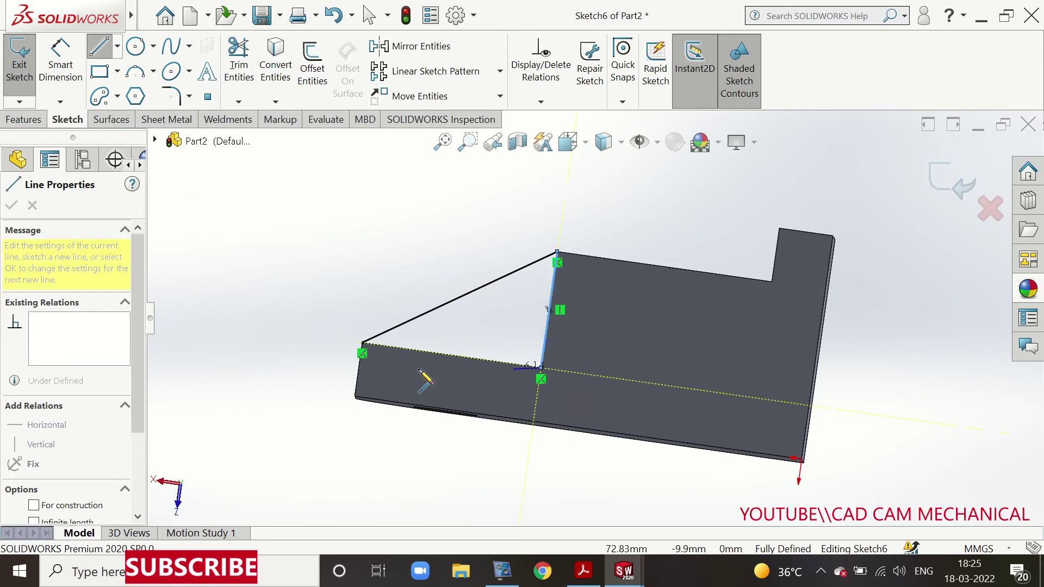
click(362, 344)
right_click(405, 278)
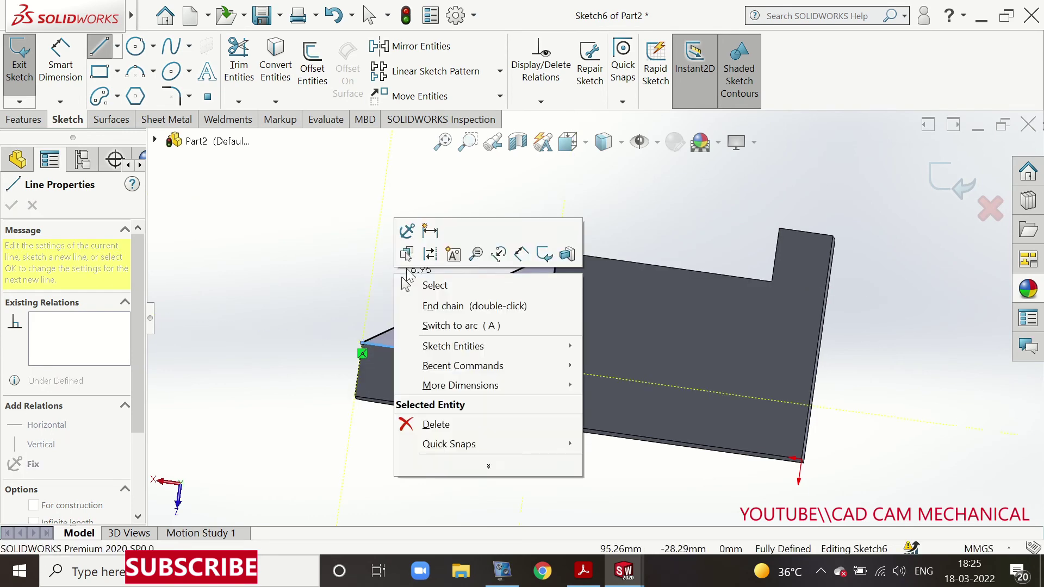
click(448, 285)
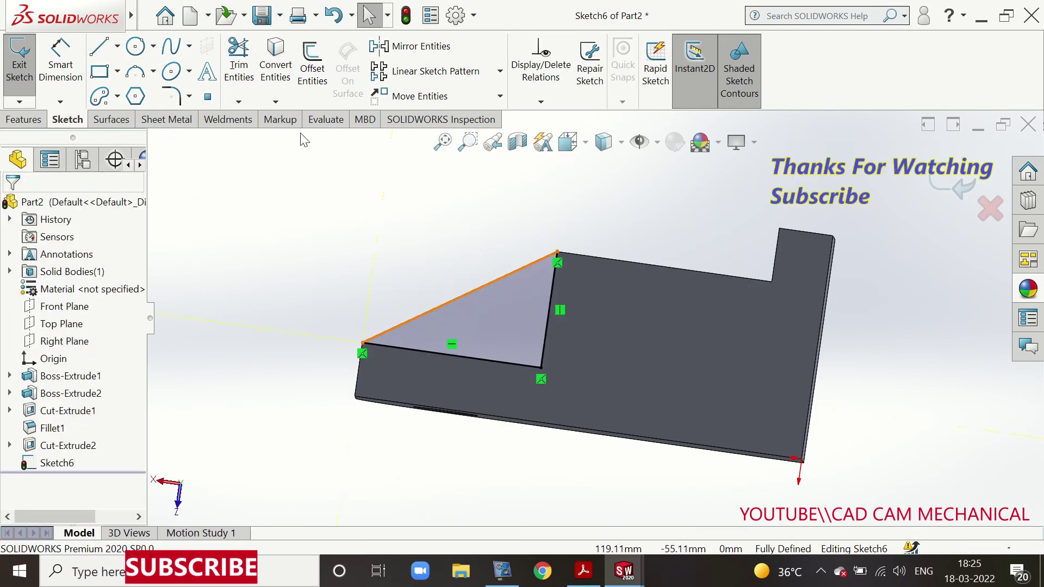
click(19, 60)
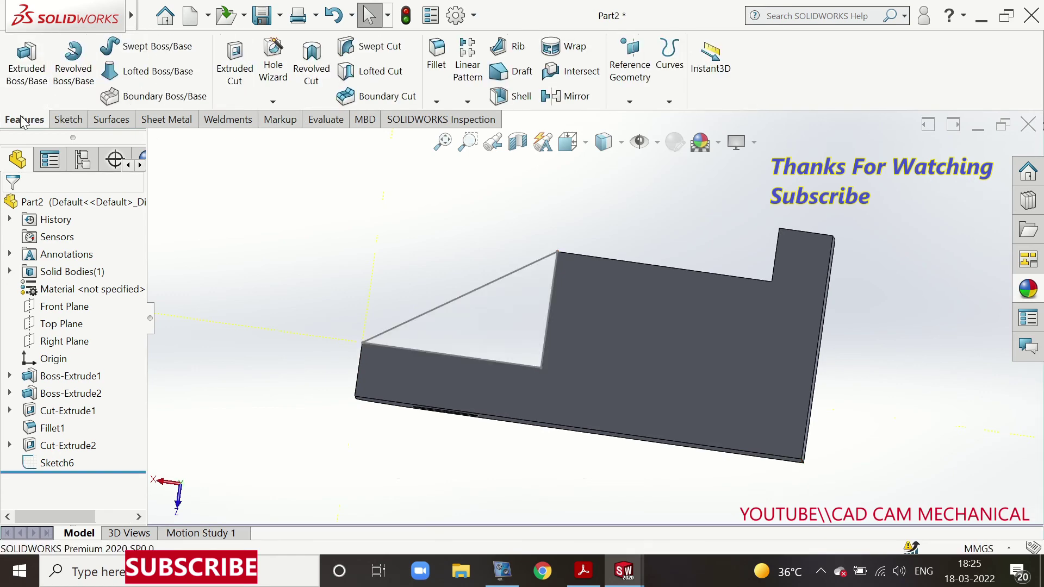
click(511, 49)
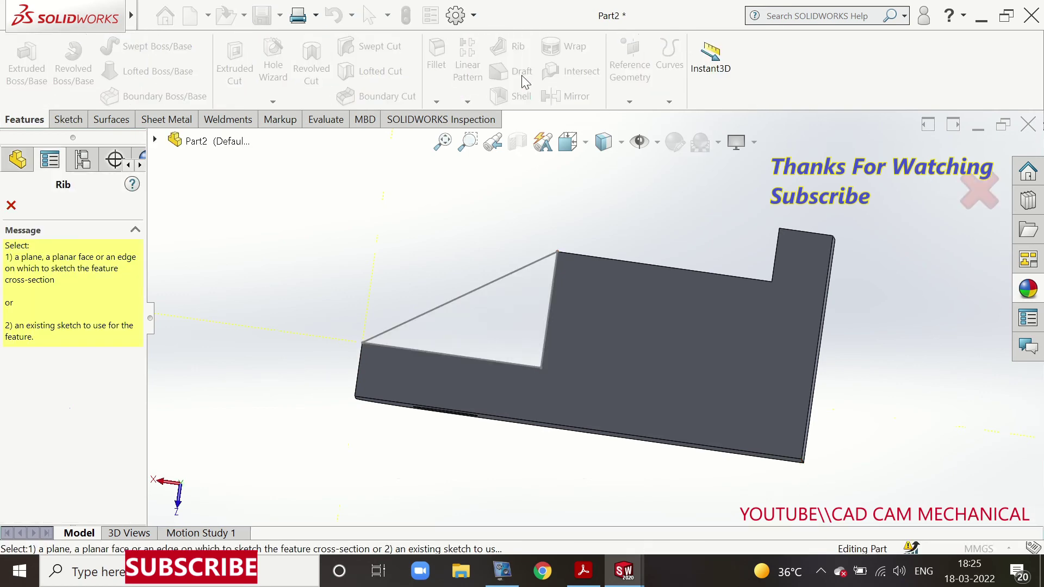
click(20, 211)
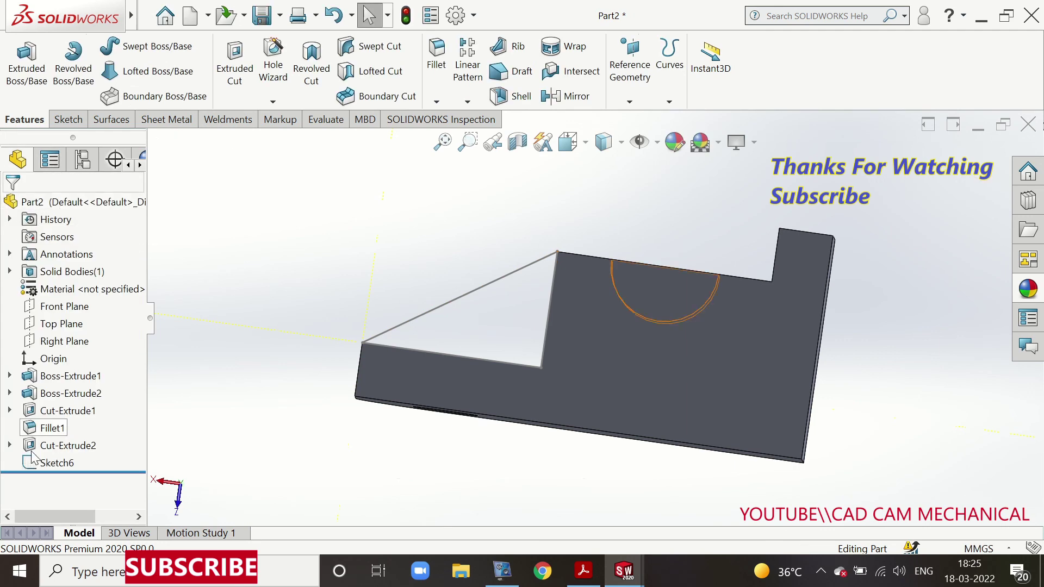
click(54, 463)
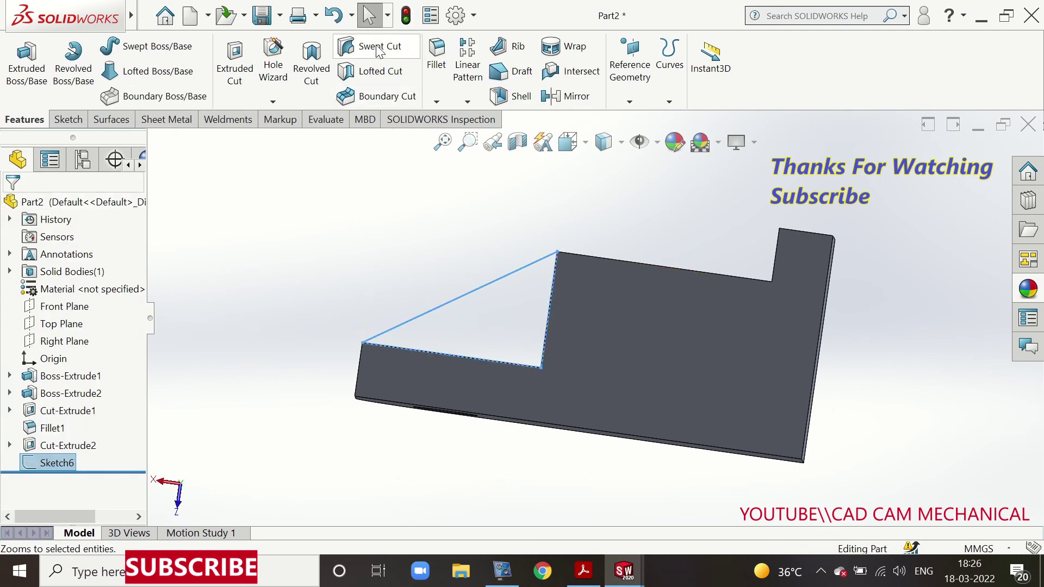
click(510, 48)
mouse_move(459, 298)
middle_down()
mouse_move(550, 302)
mouse_move(566, 338)
middle_up()
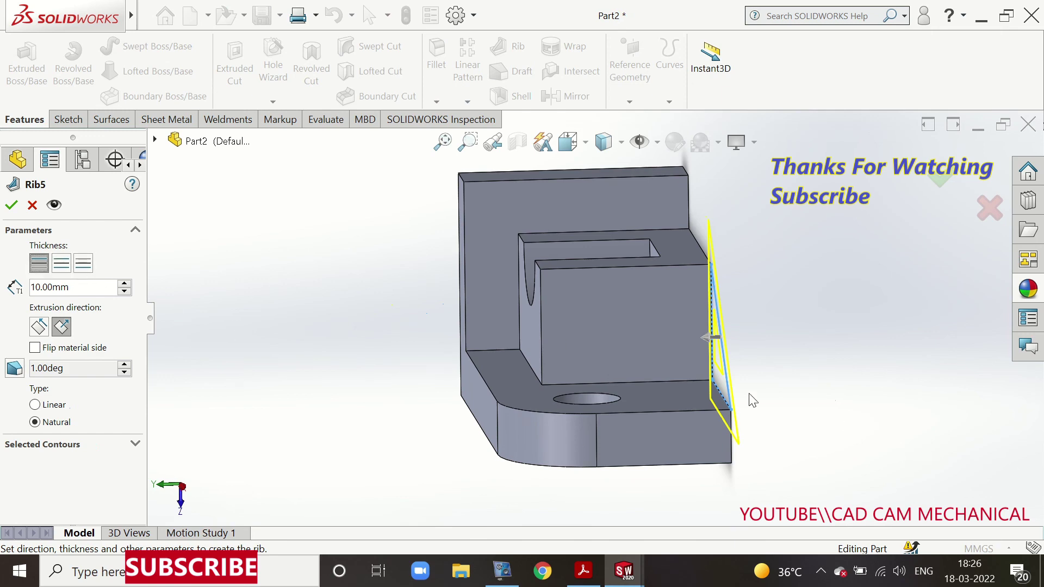
middle_drag(753, 401, 478, 368)
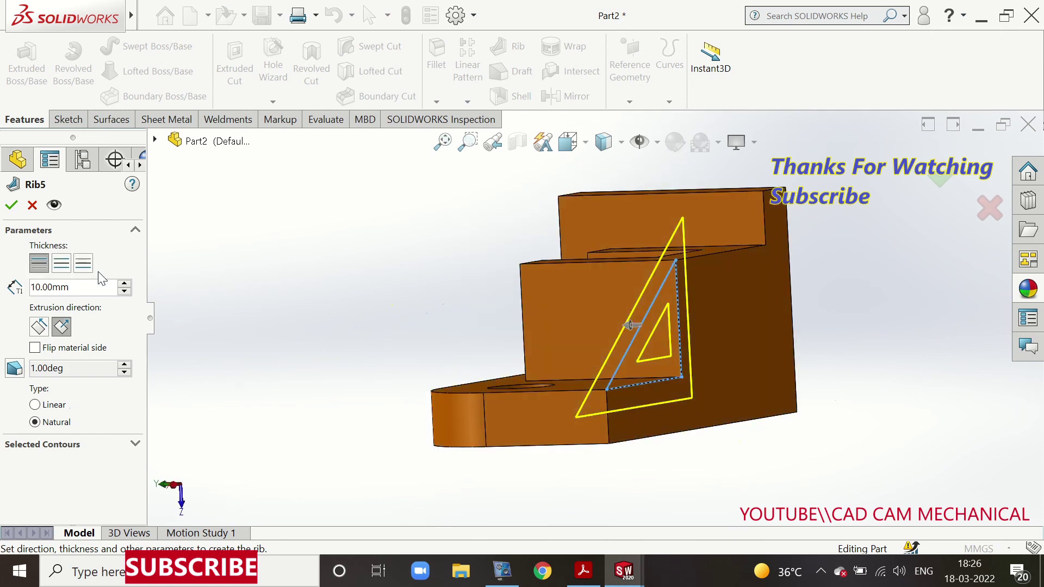
click(89, 267)
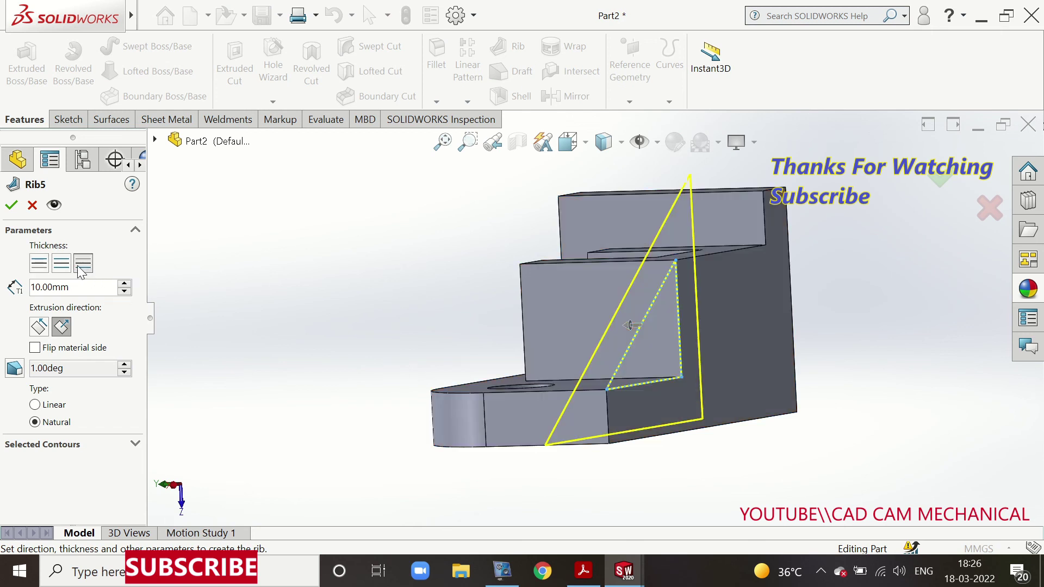
click(59, 267)
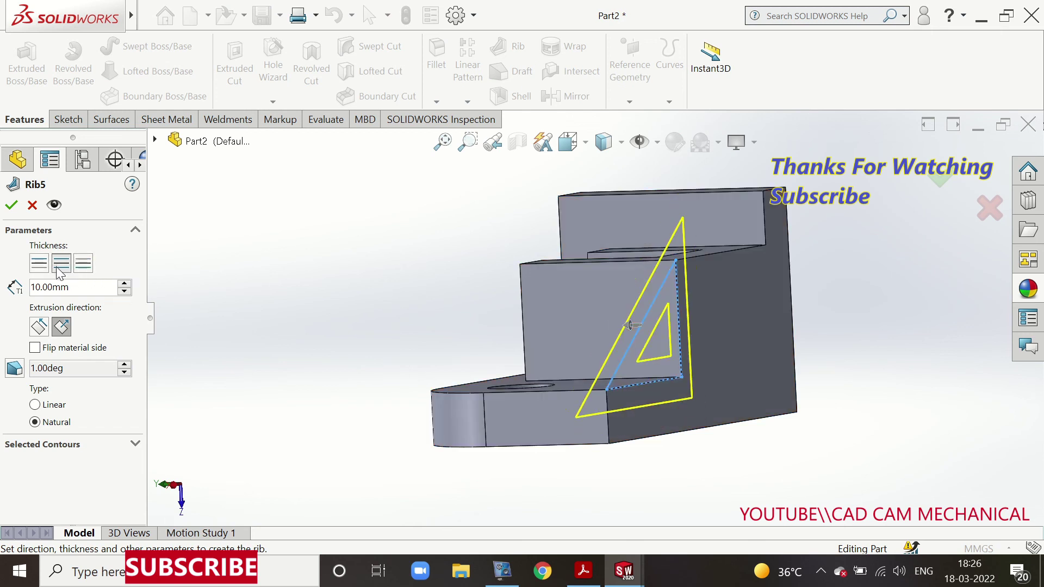
click(11, 205)
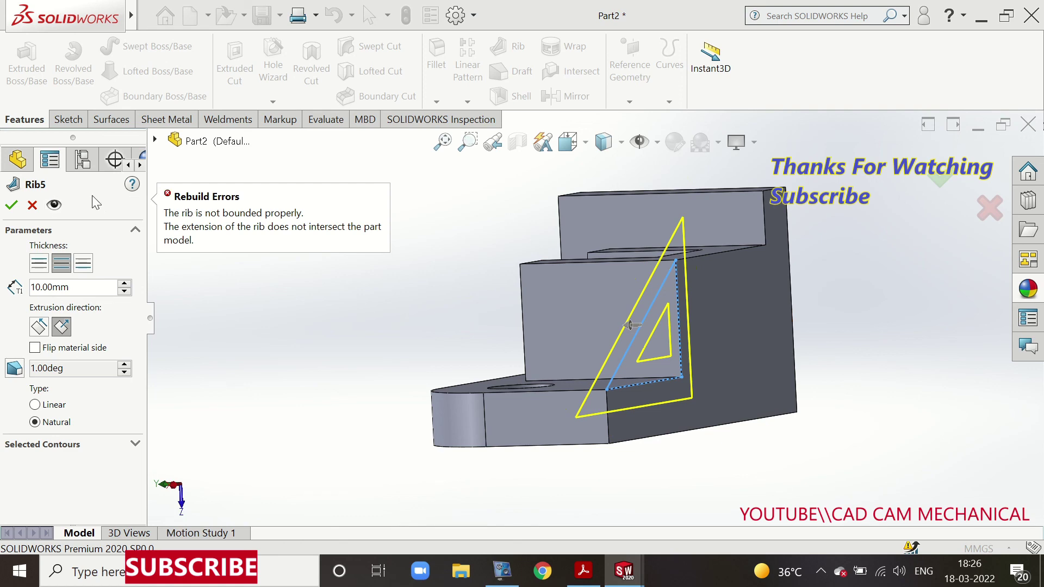
click(32, 205)
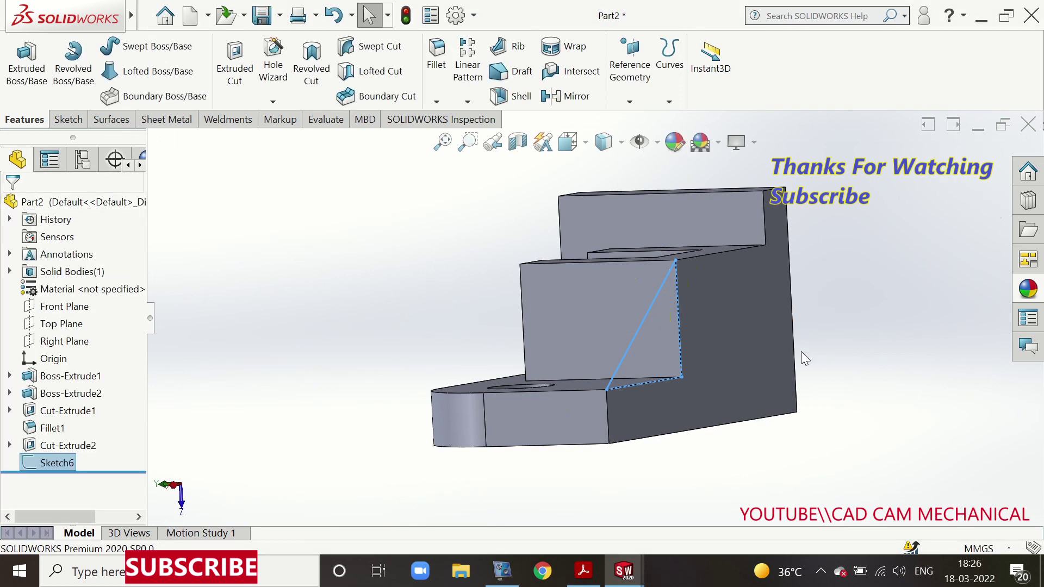
mouse_move(775, 356)
middle_down()
mouse_move(819, 373)
mouse_move(834, 354)
mouse_move(827, 369)
middle_up()
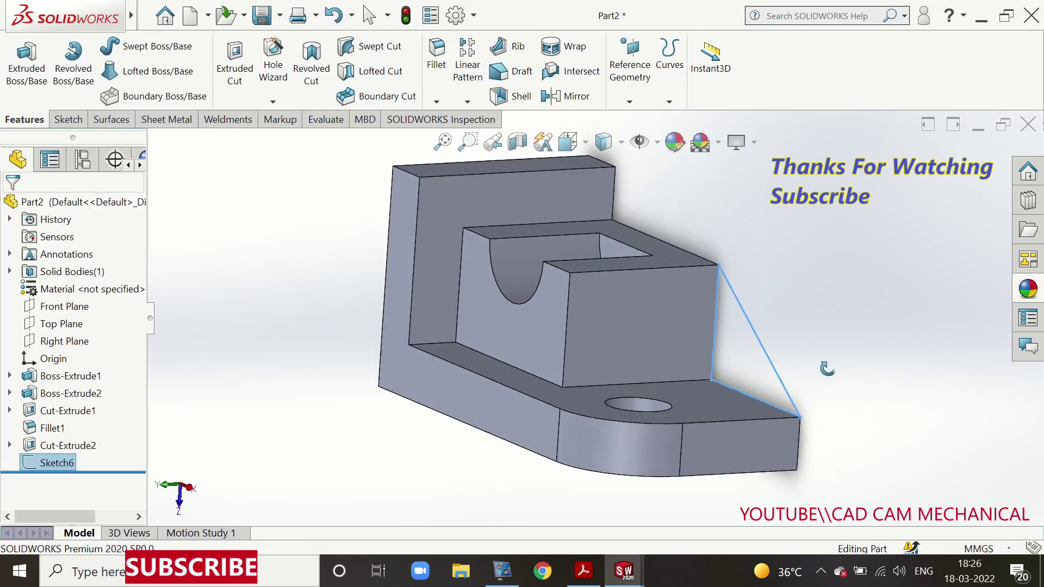
Extrude the triangle sketch 10 mm in the reversed direction as a support rib
click(26, 57)
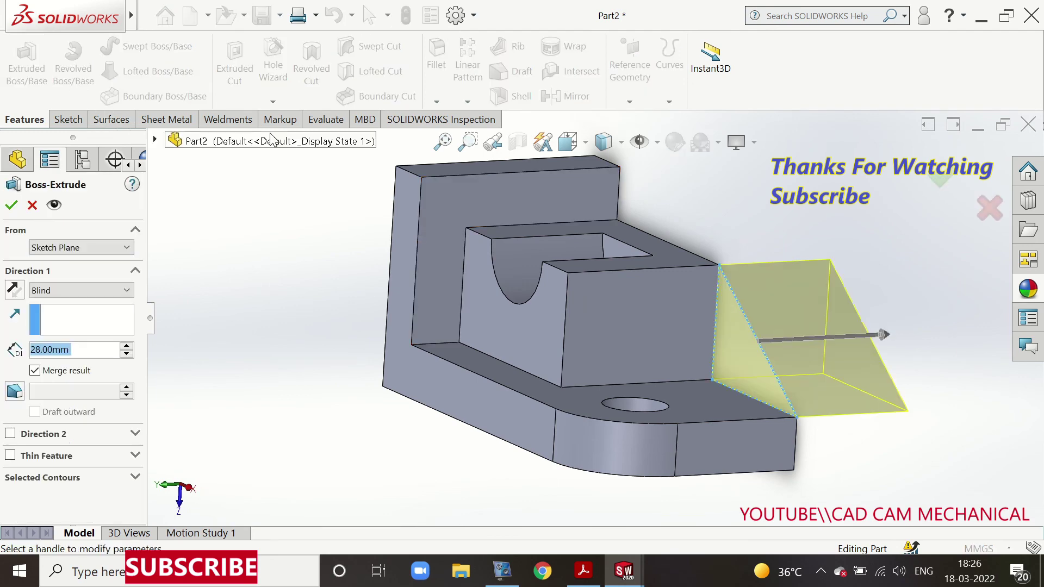
click(13, 291)
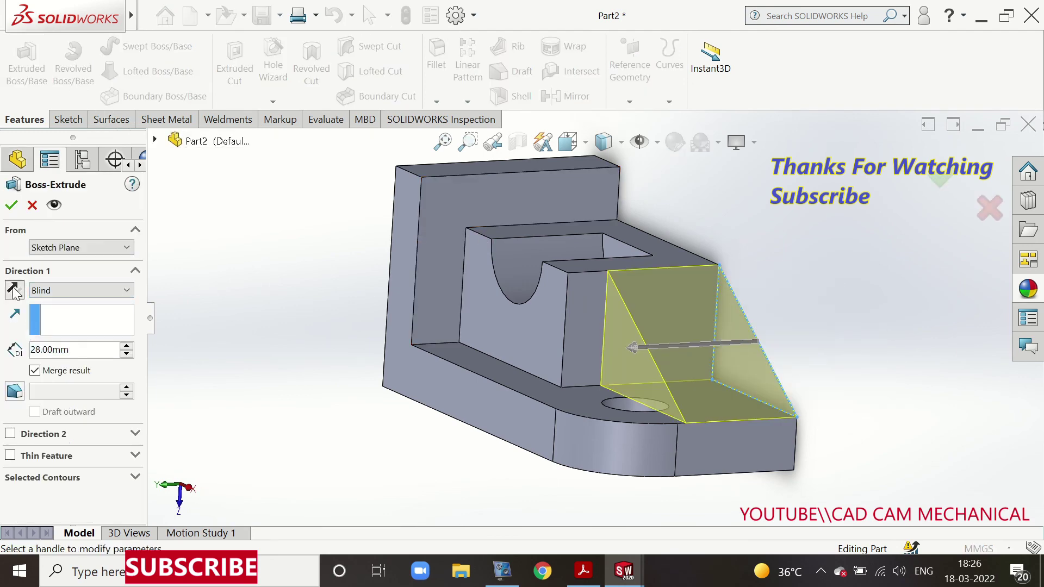
double_click(72, 350)
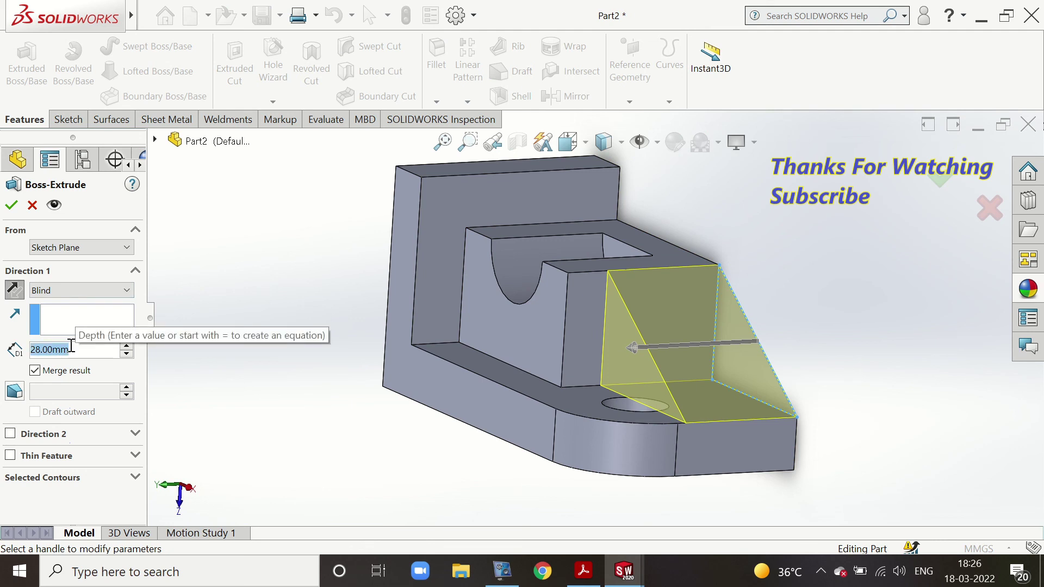
text(10)
key(Return)
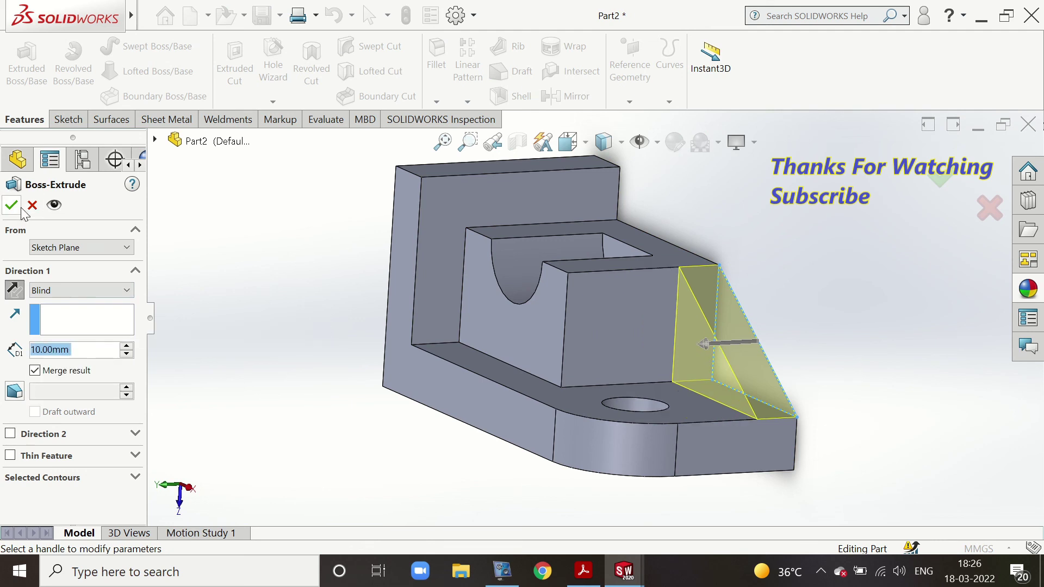
click(15, 208)
Select the bracket, block and rib faces to apply their colours
middle_drag(589, 351, 596, 427)
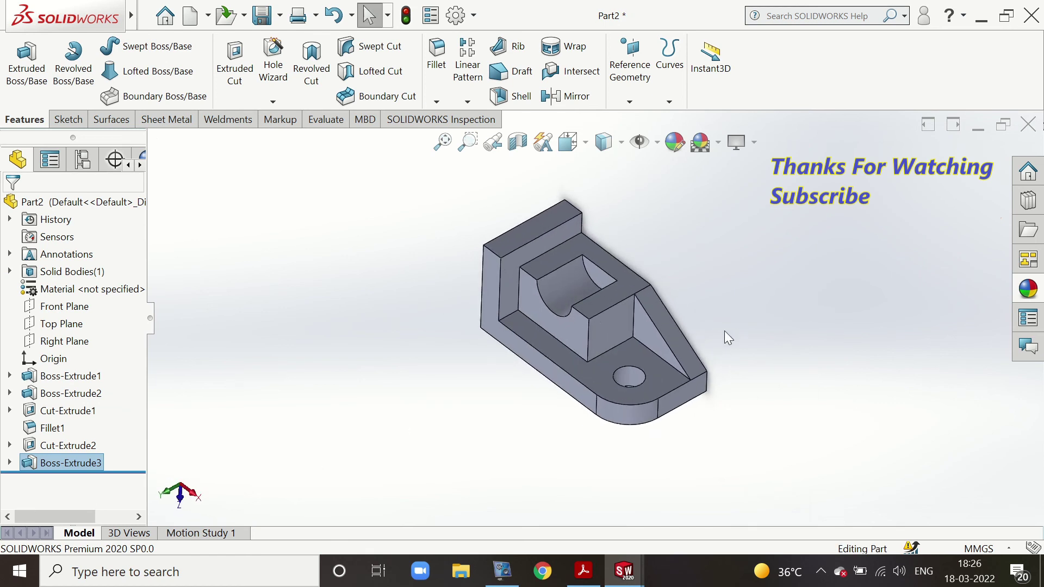
click(665, 341)
click(756, 347)
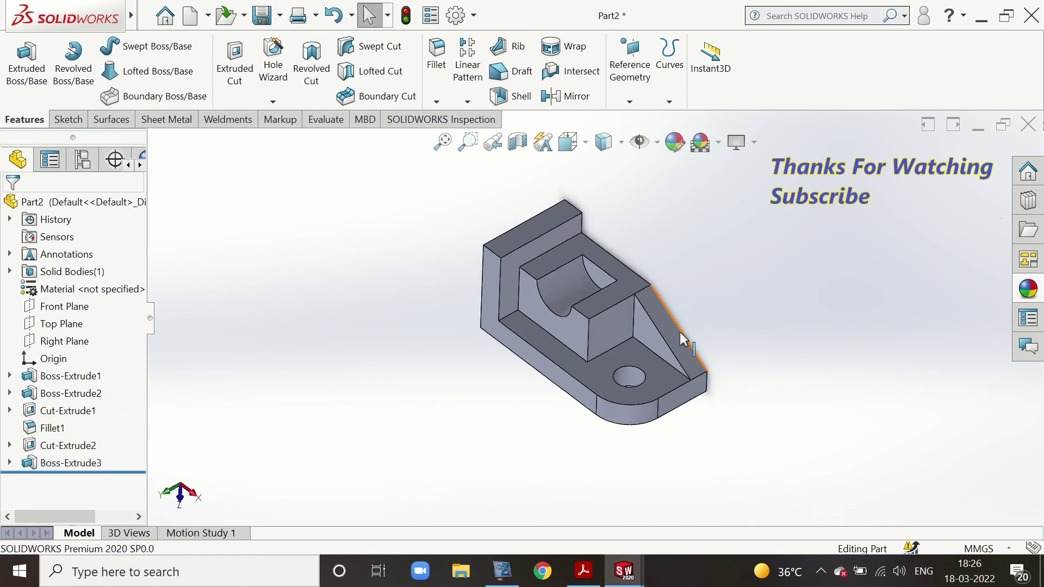
click(674, 338)
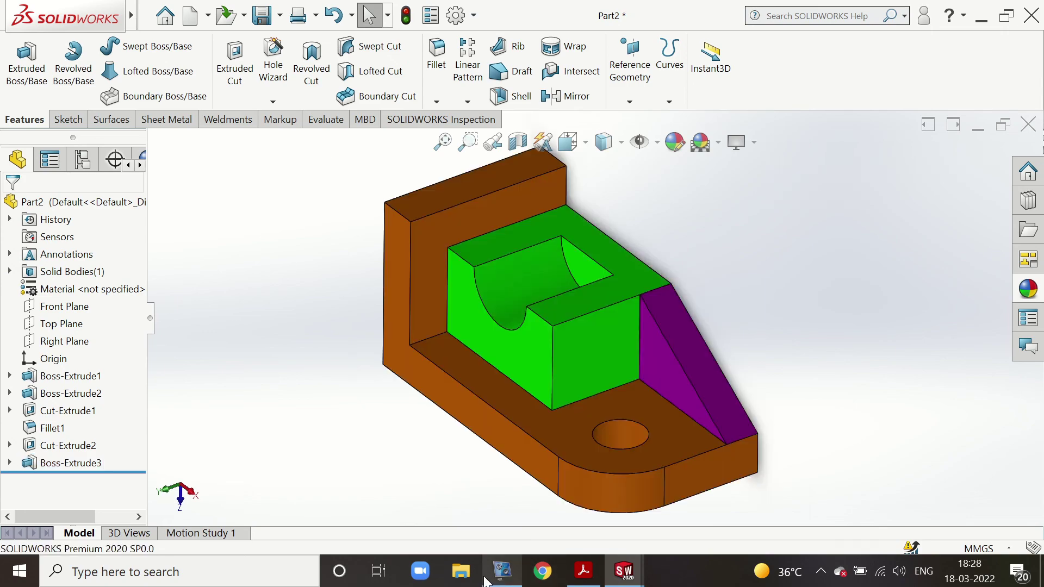
click(498, 574)
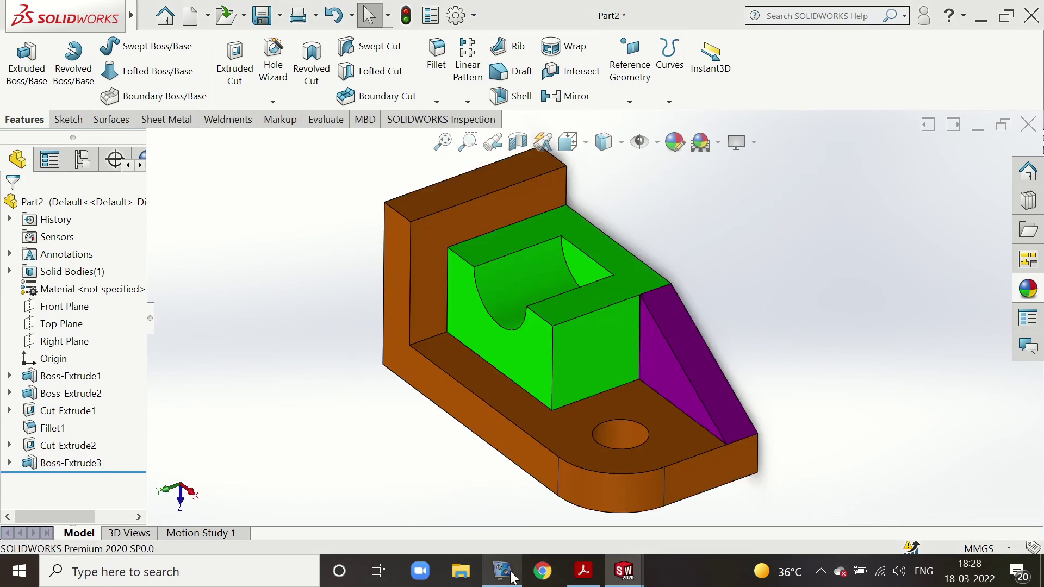